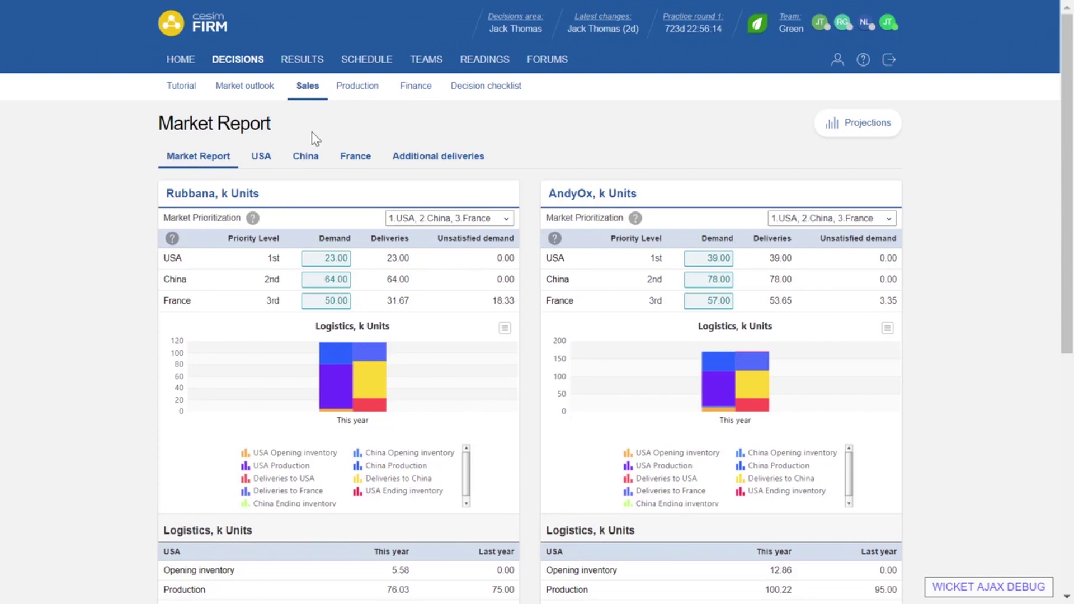
- Check the market prioritization options and this year's demand estimates for Rubbana in the Market Report
scroll(112, 243, down, 1)
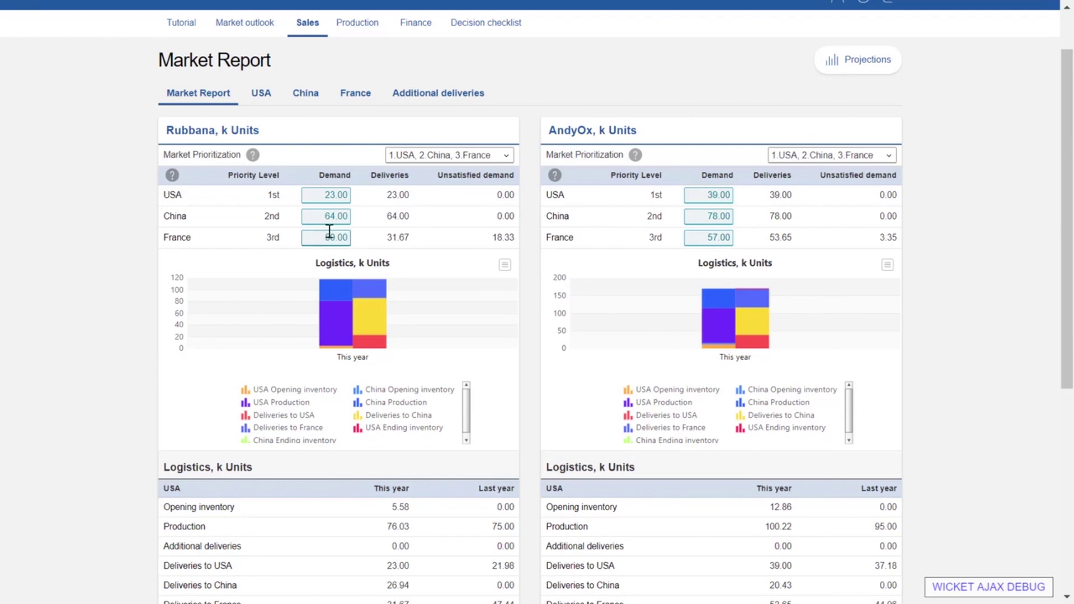
scroll(382, 200, down, 1)
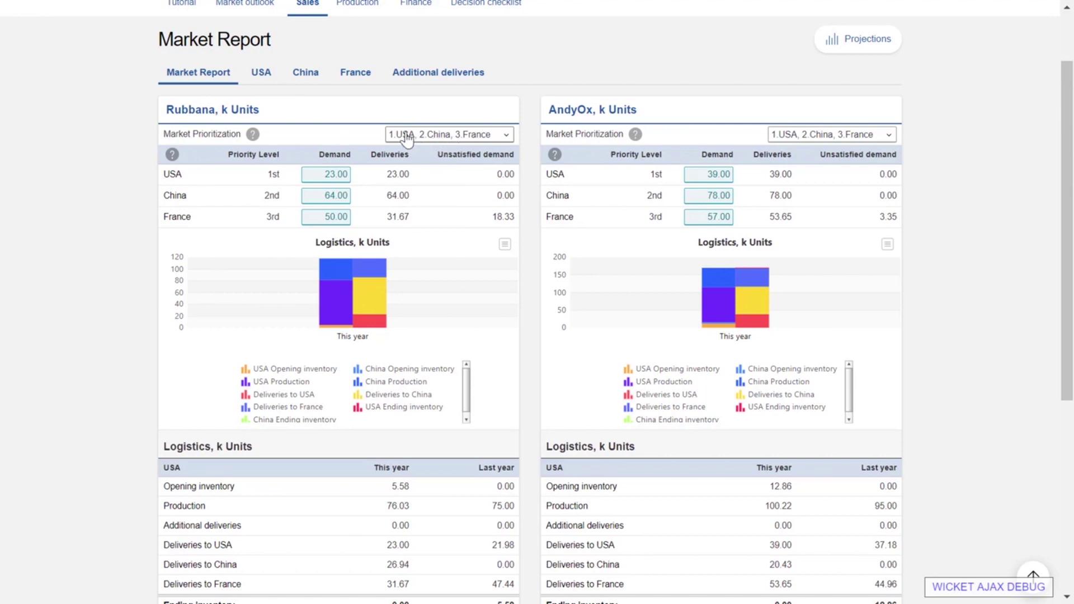
click(485, 142)
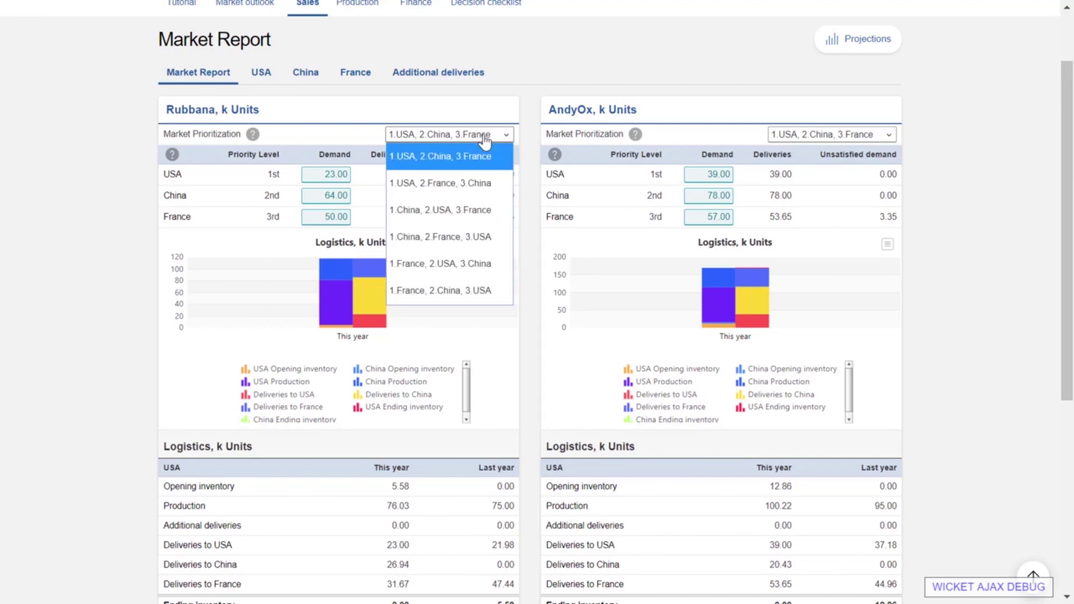
click(485, 139)
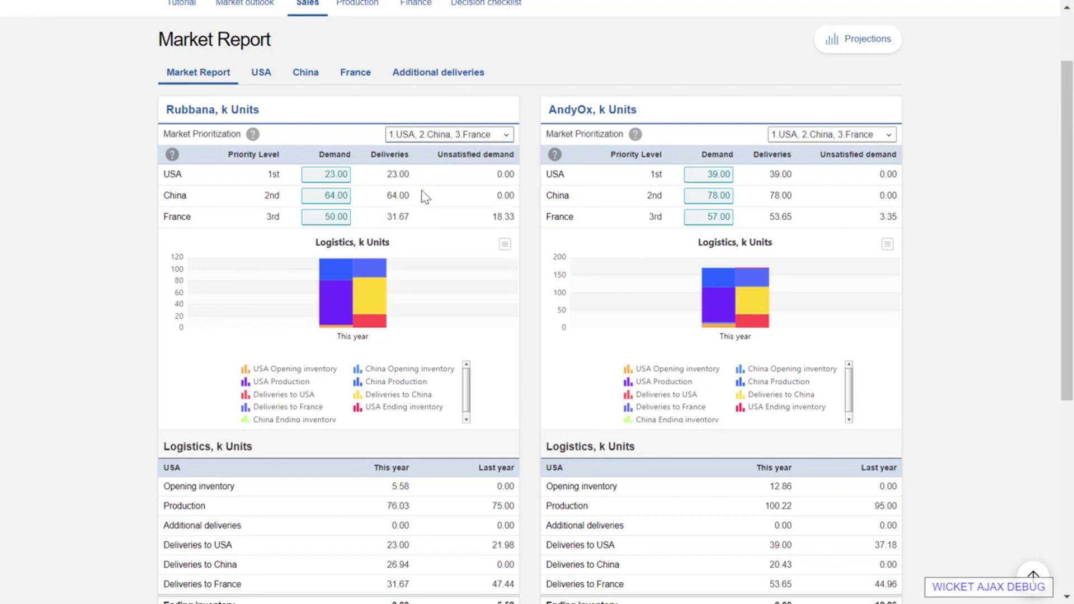
click(312, 177)
drag(312, 177, 344, 175)
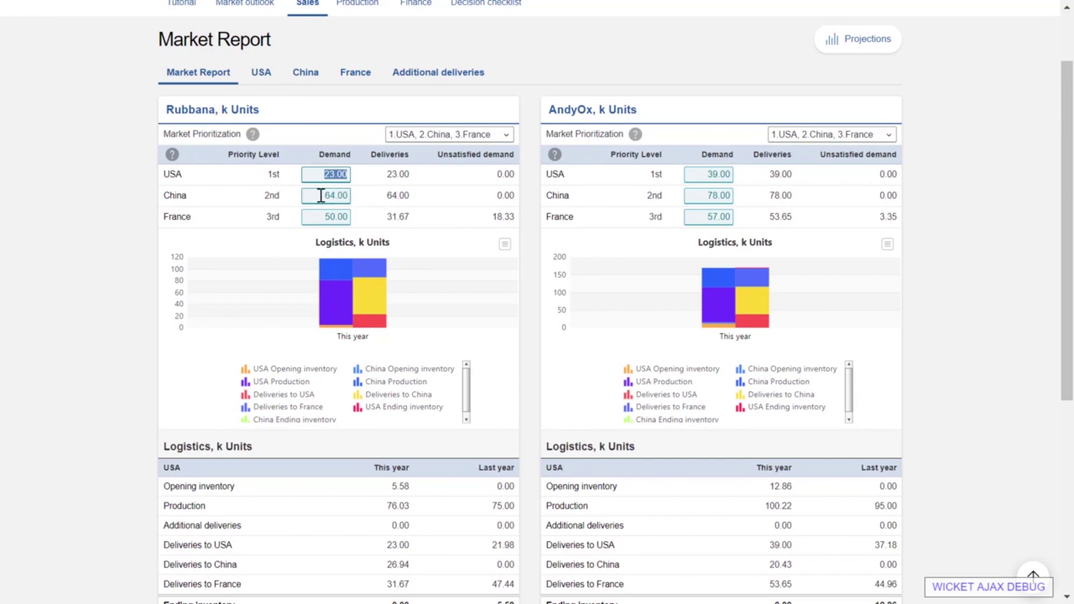
- Review the USA and China logistics tables for both products, covering inventory, production and deliveries
scroll(320, 195, down, 3)
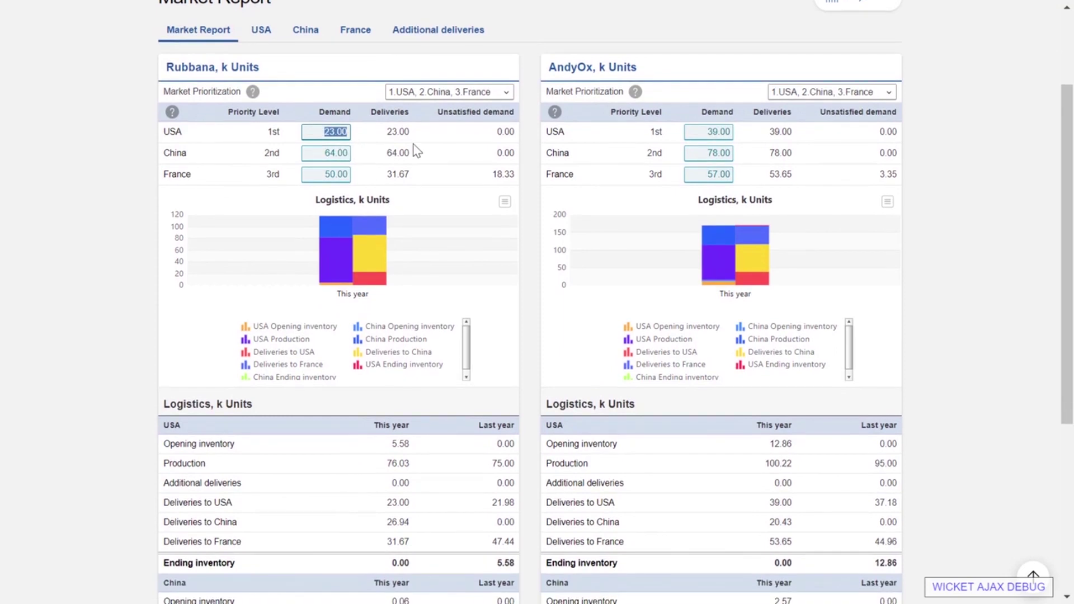
scroll(475, 132, down, 1)
scroll(428, 369, down, 3)
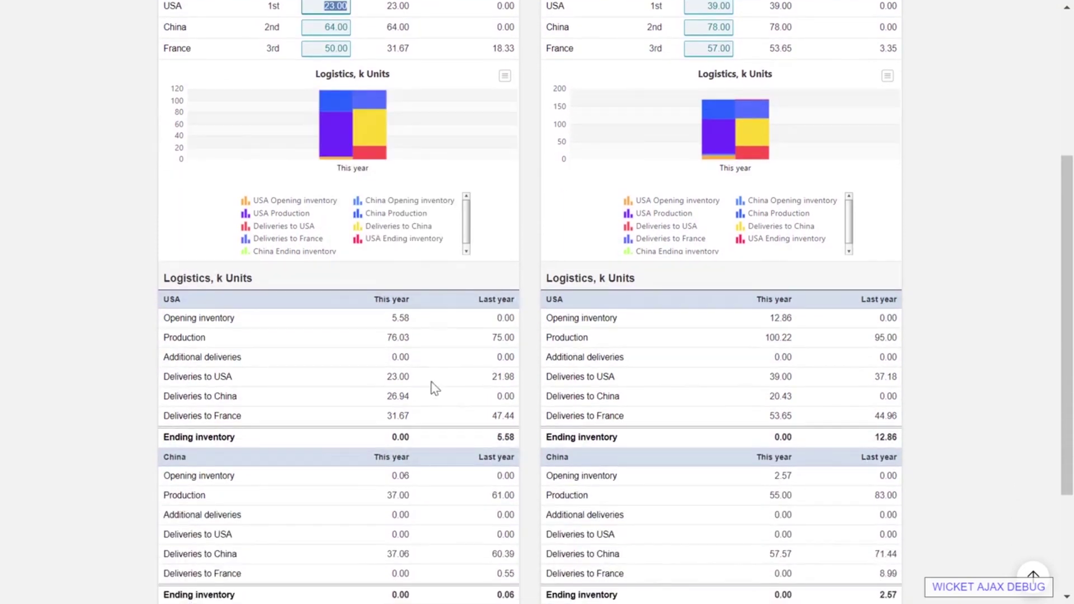
scroll(423, 360, down, 3)
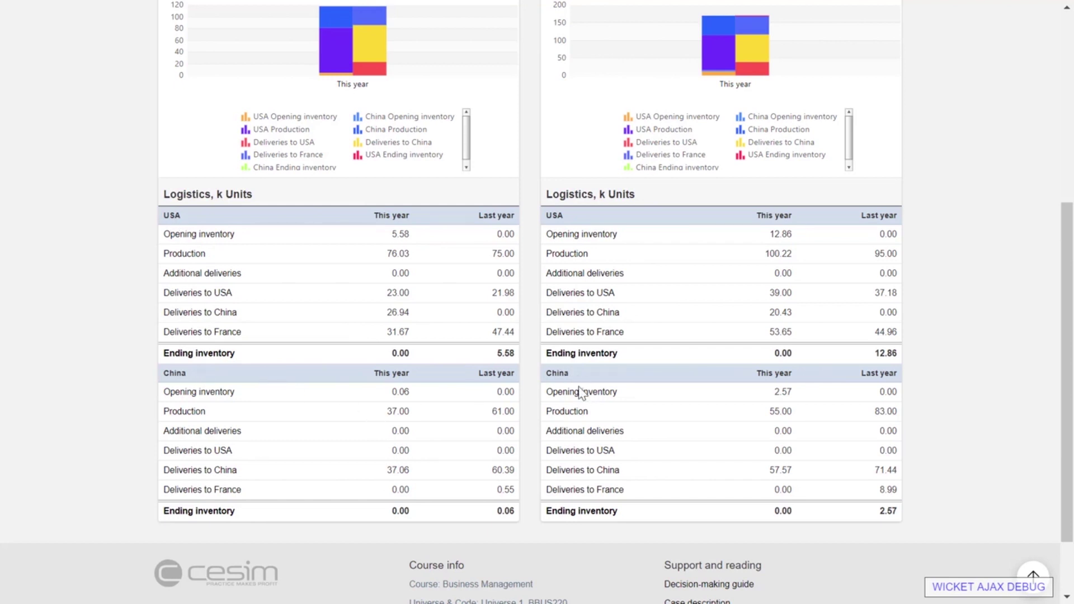
scroll(579, 391, up, 3)
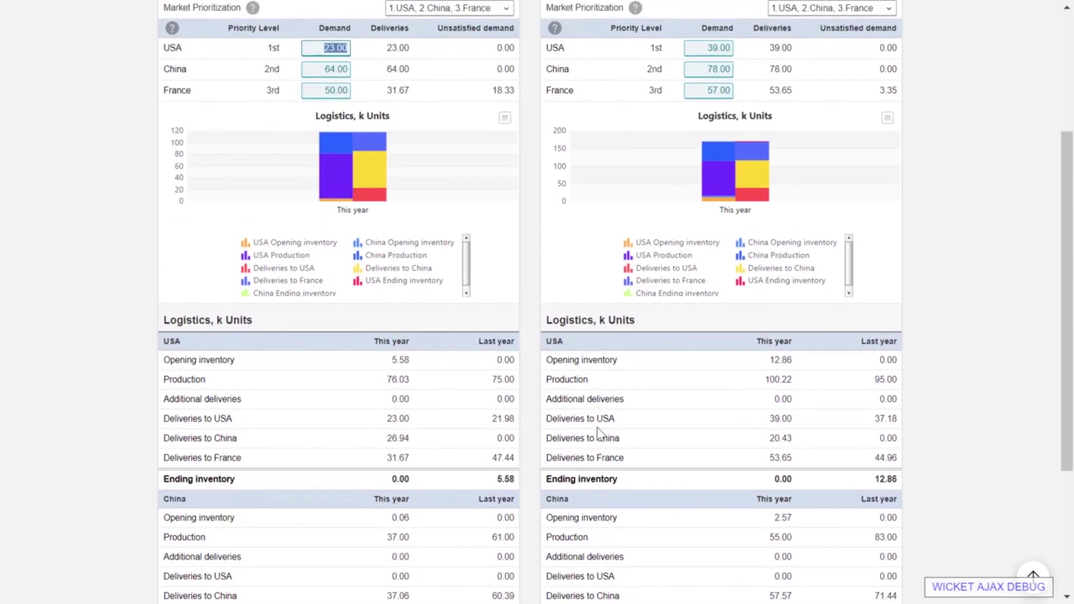
scroll(568, 455, up, 4)
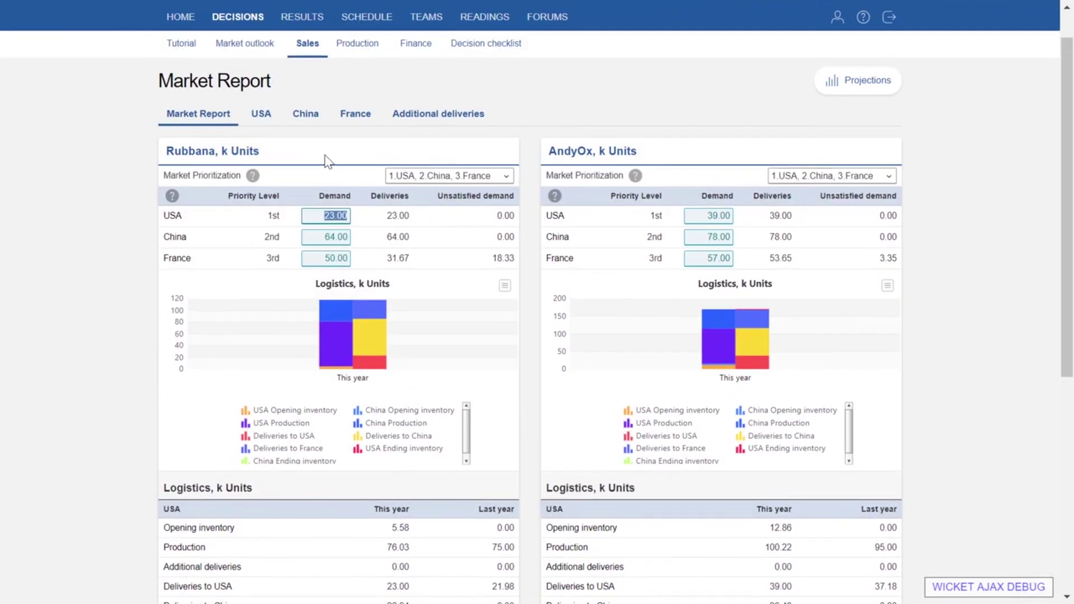
- Open the USA sales decisions and compare Rubbana's demand with last year, down to its product-level EBITDA
click(264, 120)
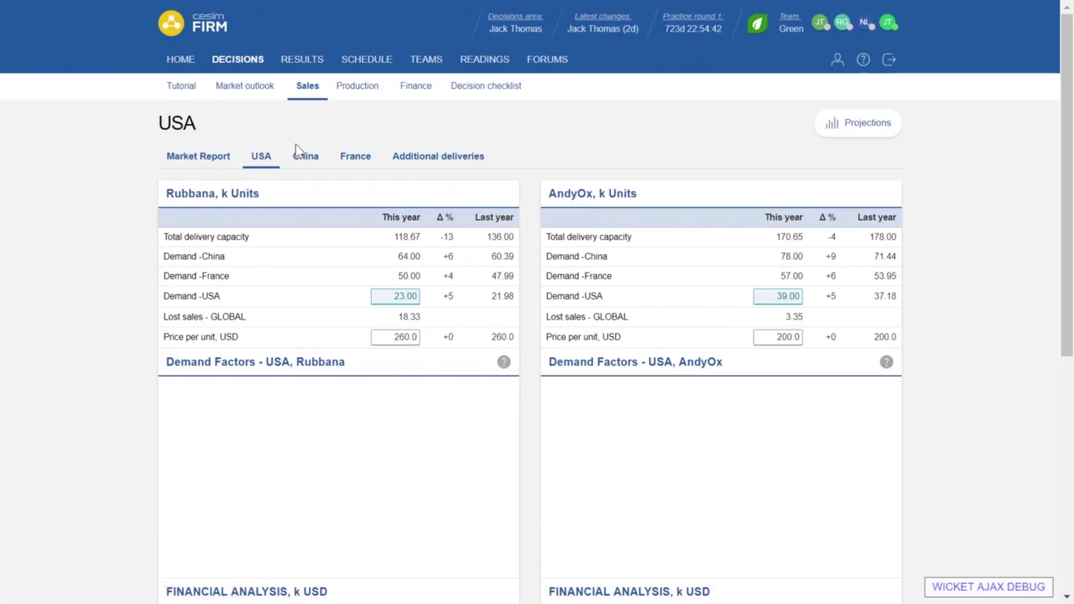
scroll(75, 285, down, 1)
scroll(85, 257, down, 1)
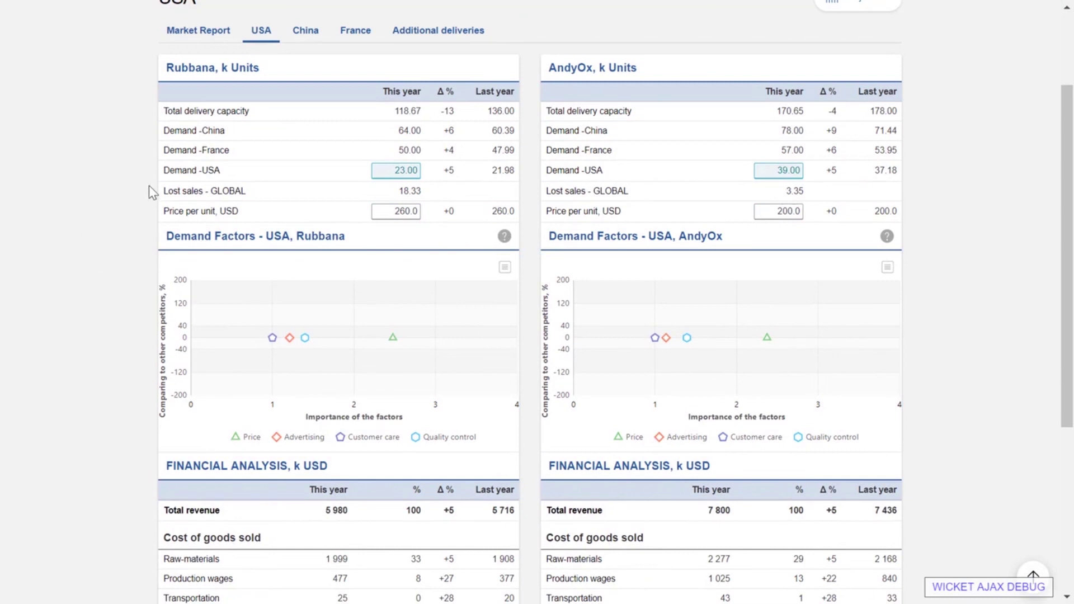
drag(384, 168, 423, 175)
drag(491, 170, 514, 174)
scroll(391, 184, down, 1)
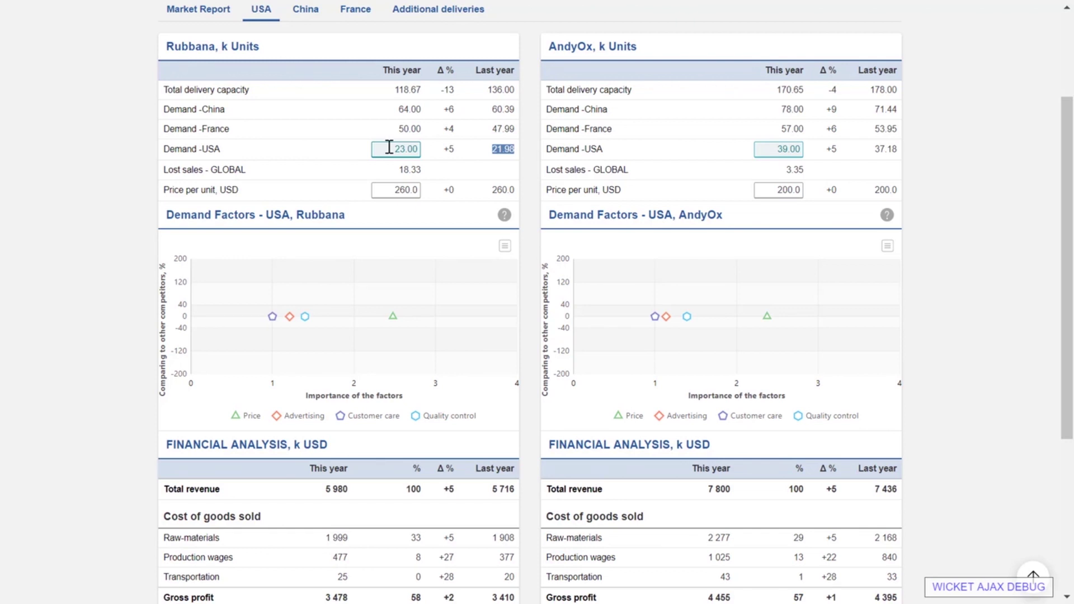
scroll(389, 147, down, 1)
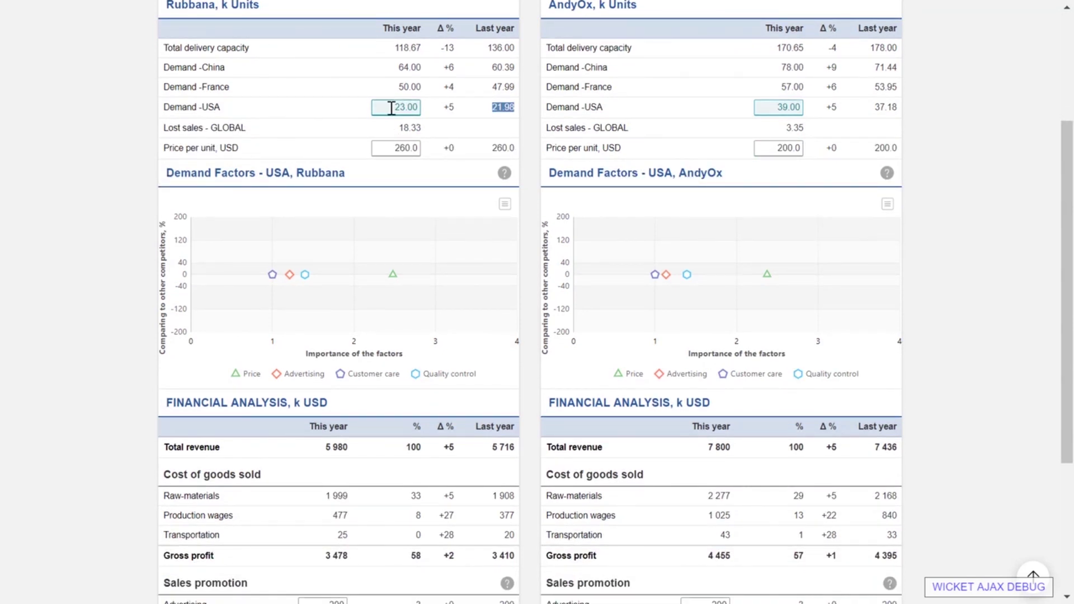
scroll(392, 108, down, 3)
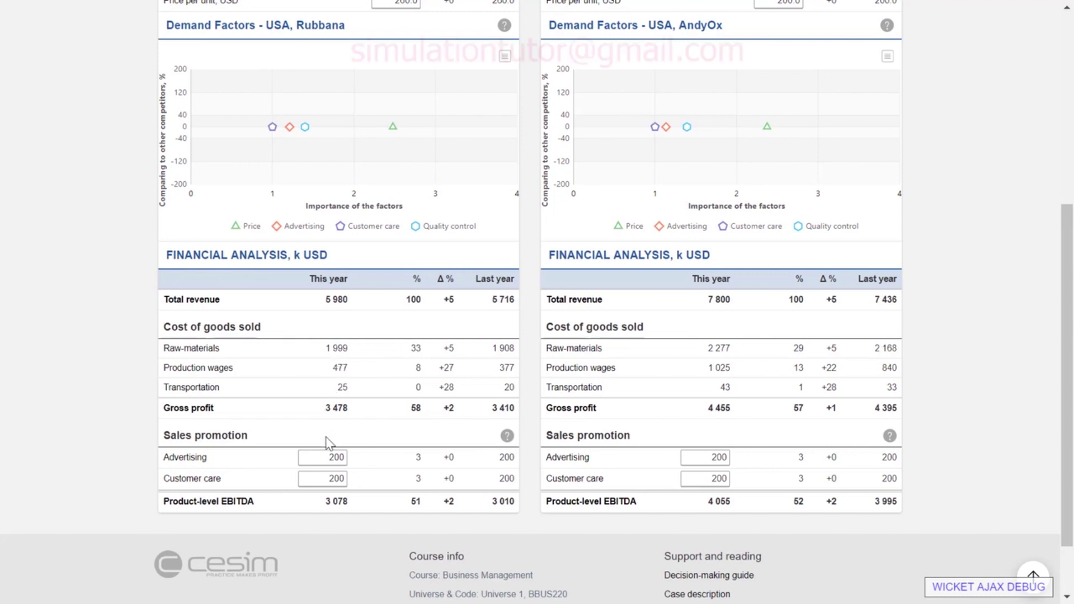
drag(326, 501, 386, 511)
- Try a USA price per unit of 240 USD for Rubbana and check its effect on product-level EBITDA
scroll(351, 436, up, 3)
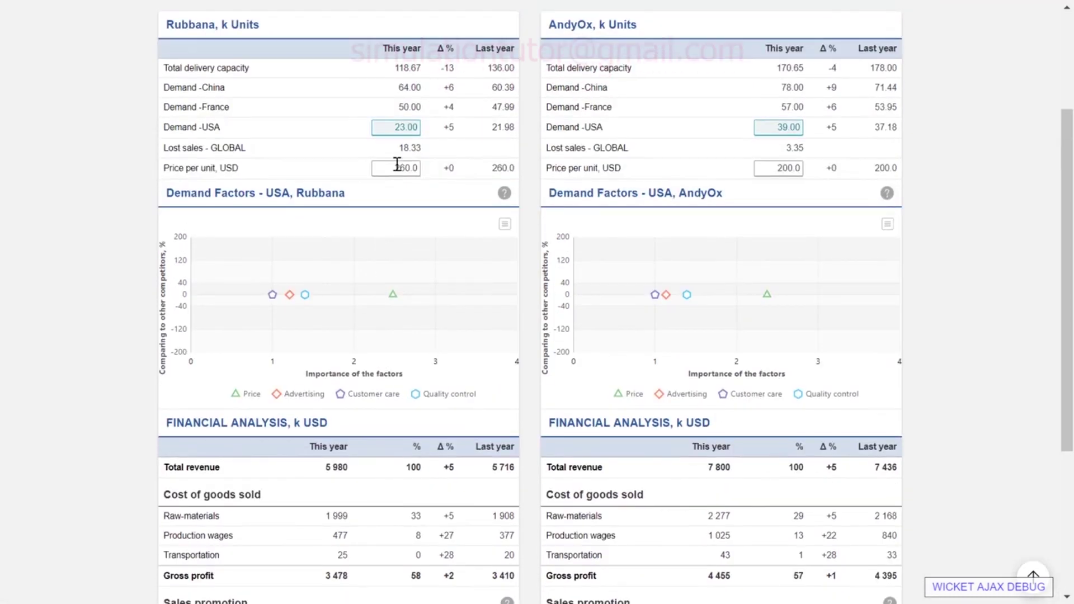
double_click(391, 168)
text(240)
scroll(487, 246, down, 2)
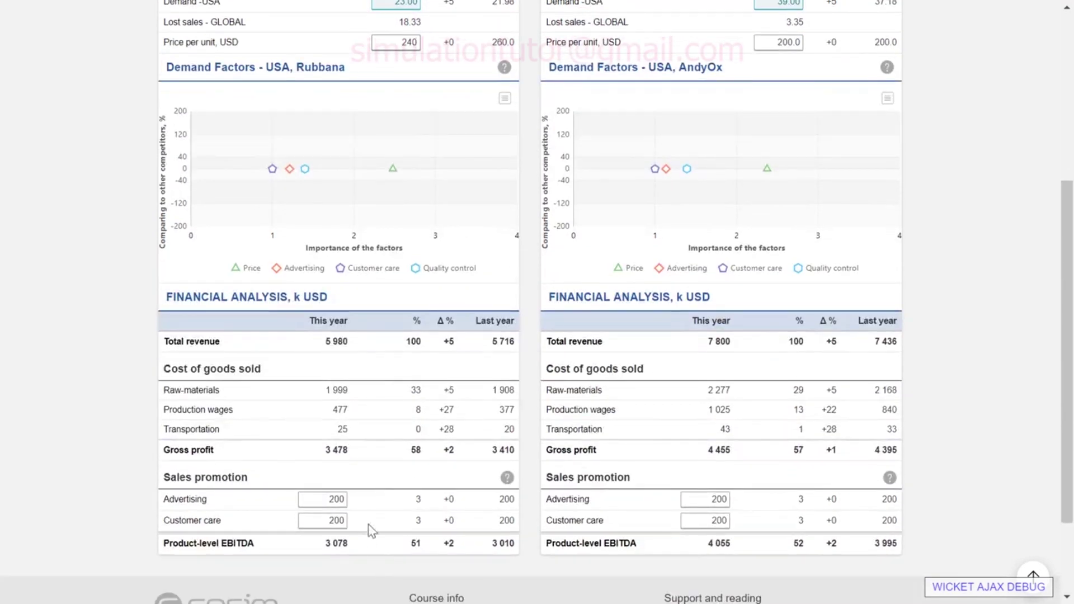
click(342, 559)
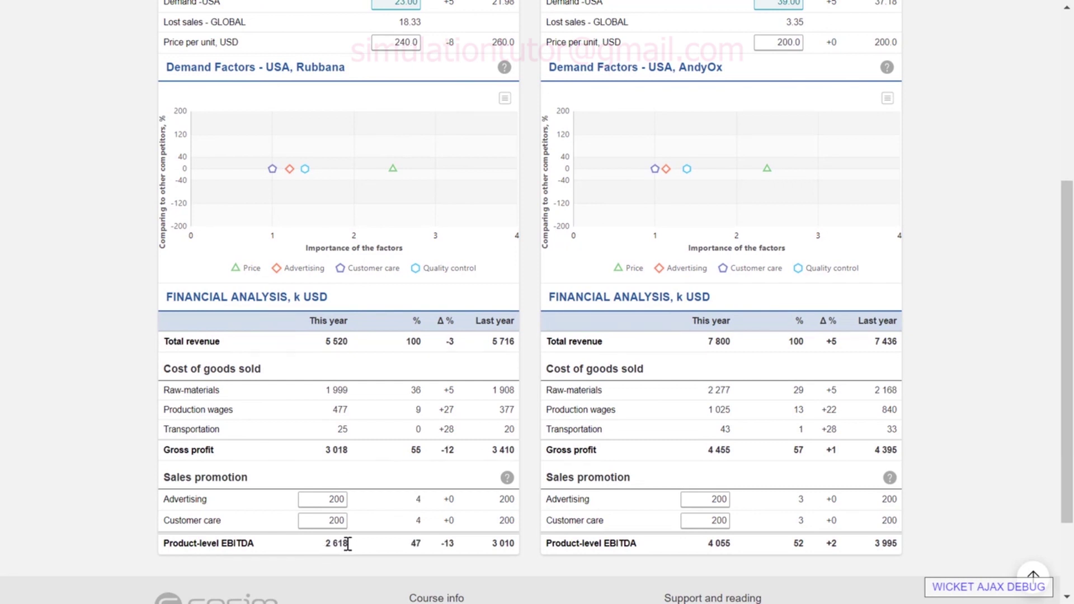
- Set Rubbana's USA price per unit to 480 USD and check the product-level EBITDA
scroll(335, 379, up, 1)
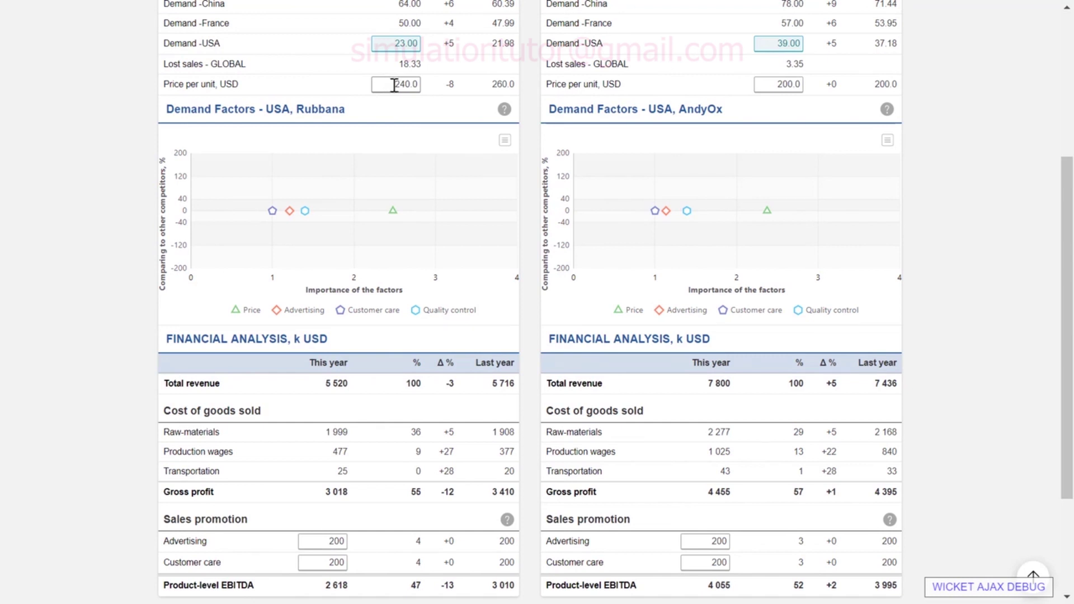
drag(394, 85, 434, 90)
text(4)
key(BackSpace)
text(480)
scroll(386, 464, down, 1)
scroll(386, 464, down, 1)
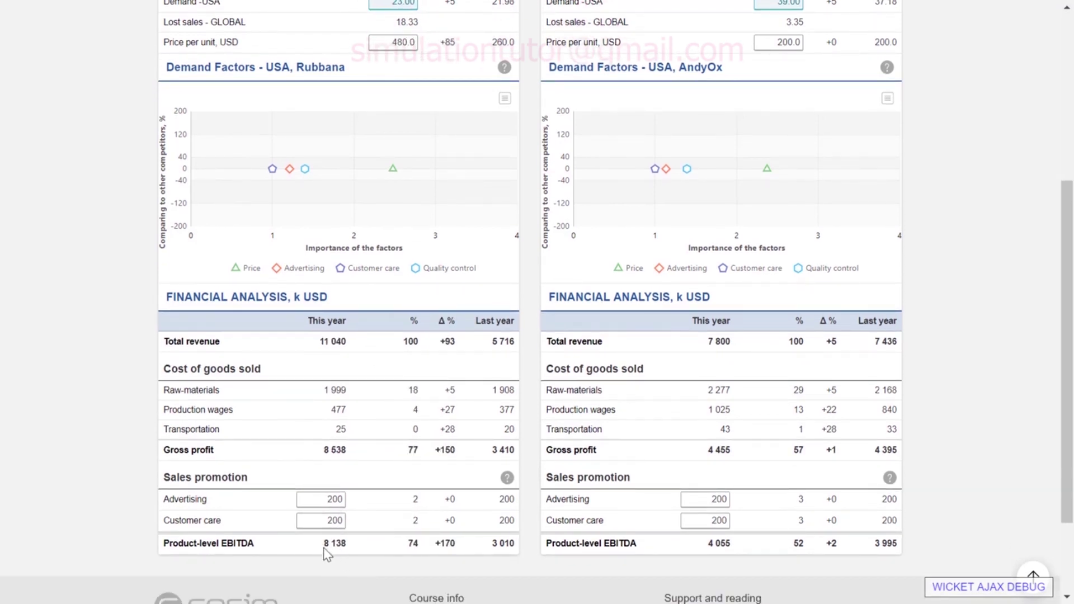
triple_click(334, 542)
- Examine Rubbana's USA demand estimate and how price, advertising, customer care and quality control rank in the demand factors chart
scroll(368, 554, up, 4)
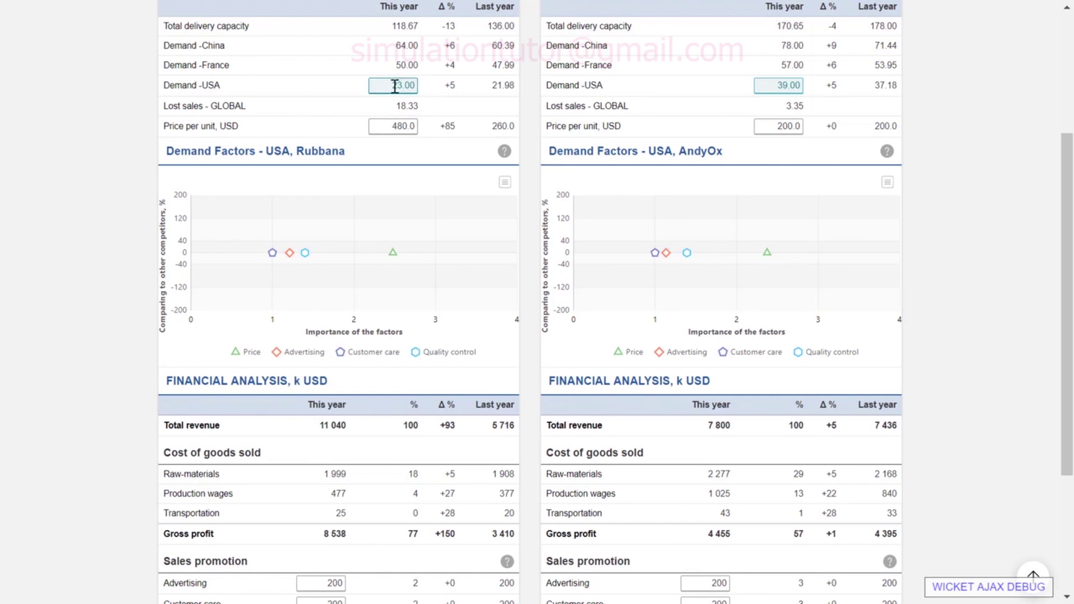
drag(390, 86, 417, 86)
mouse_move(391, 257)
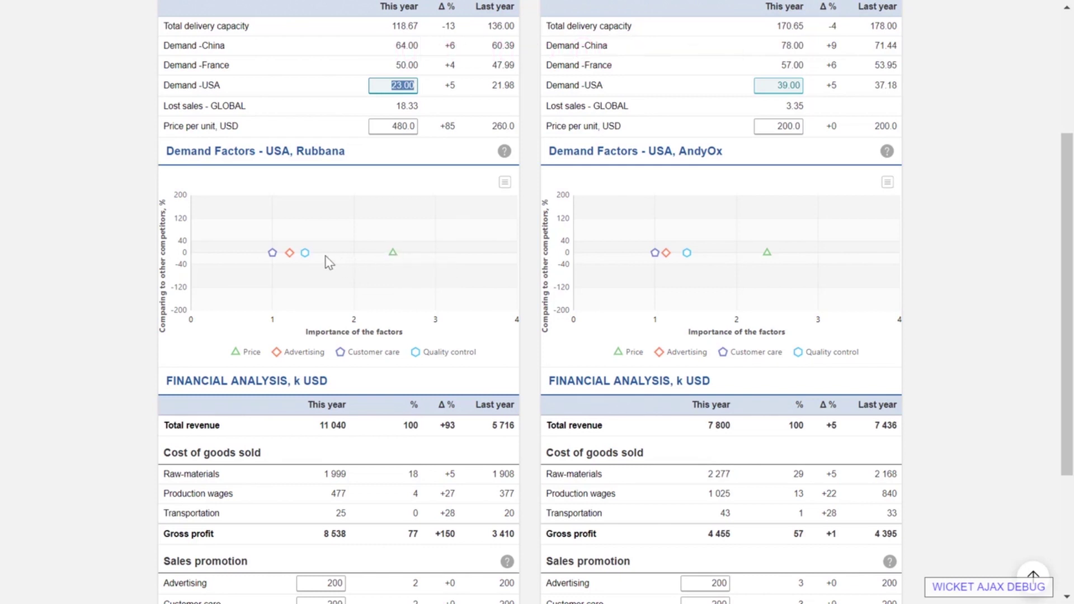
mouse_move(290, 262)
scroll(951, 324, up, 3)
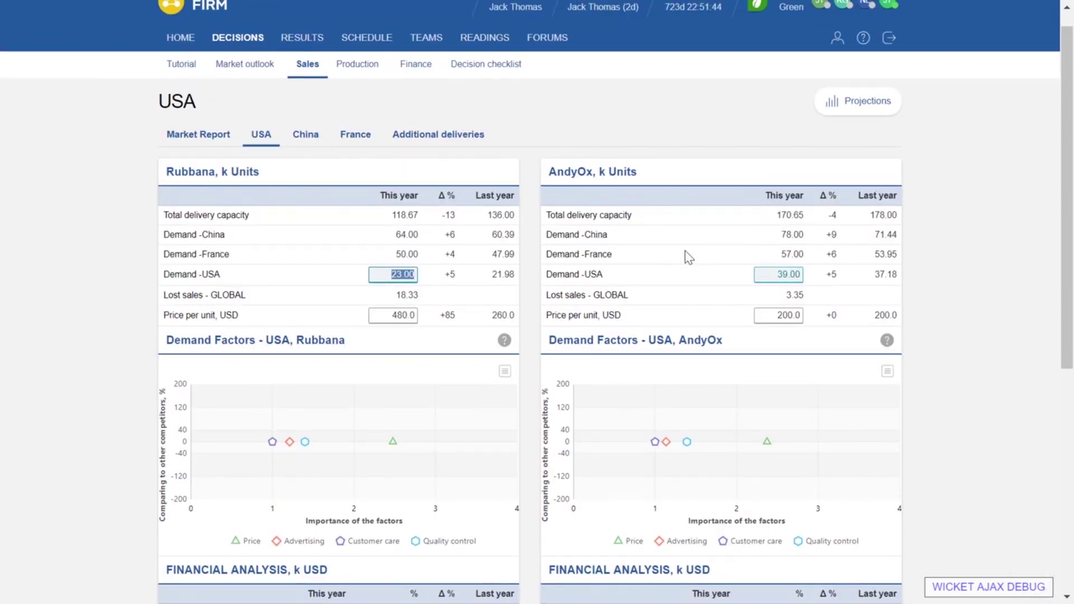
scroll(671, 246, down, 1)
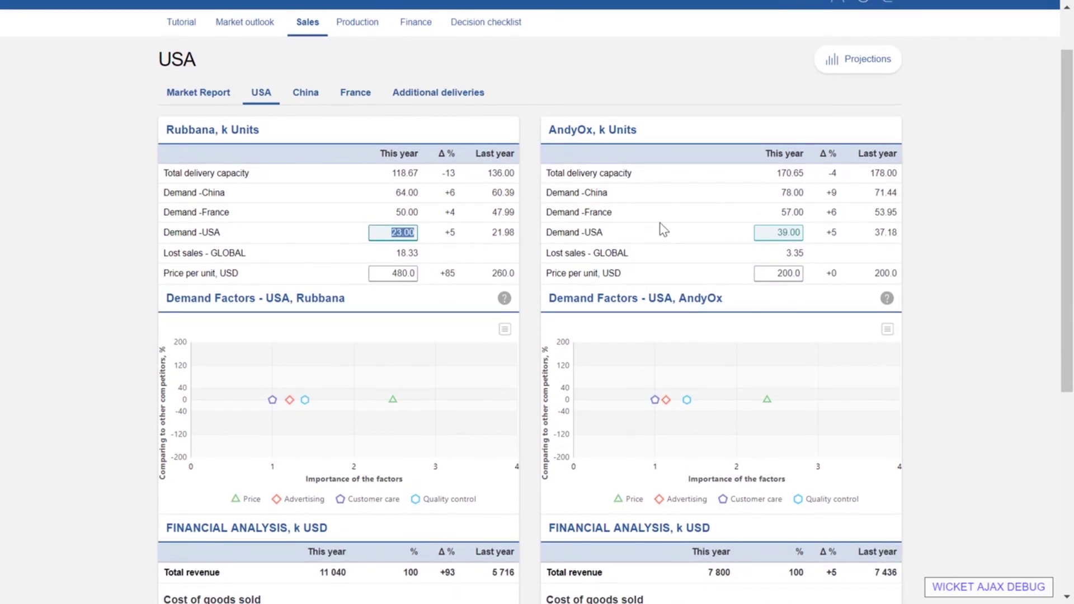
scroll(666, 230, down, 1)
scroll(431, 181, up, 1)
- Review the demand and price-per-unit decisions for the China market, including its currency, and for the France market
click(309, 96)
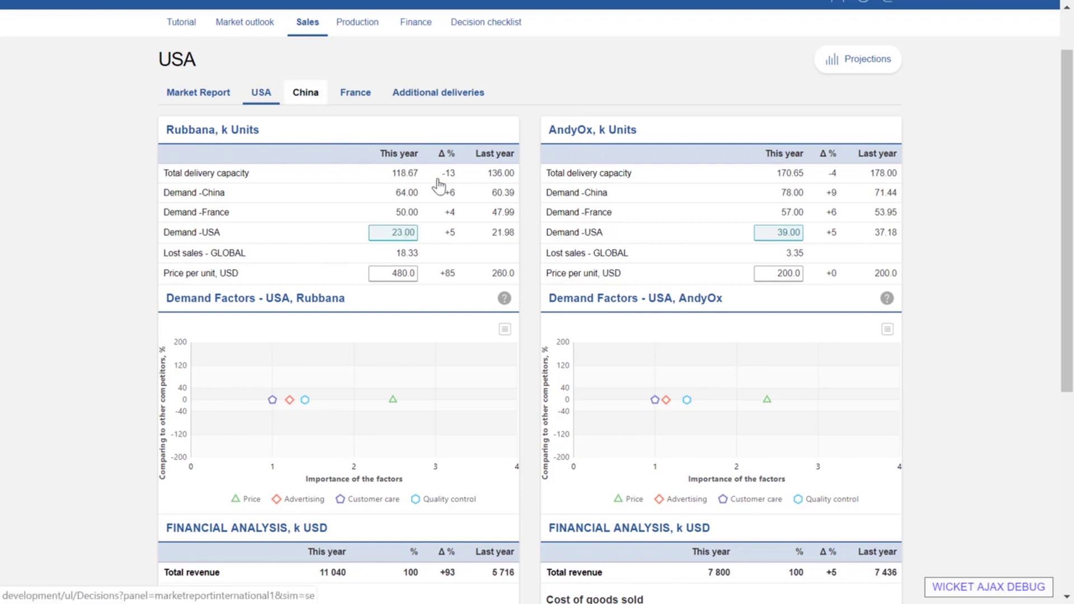
scroll(454, 260, down, 1)
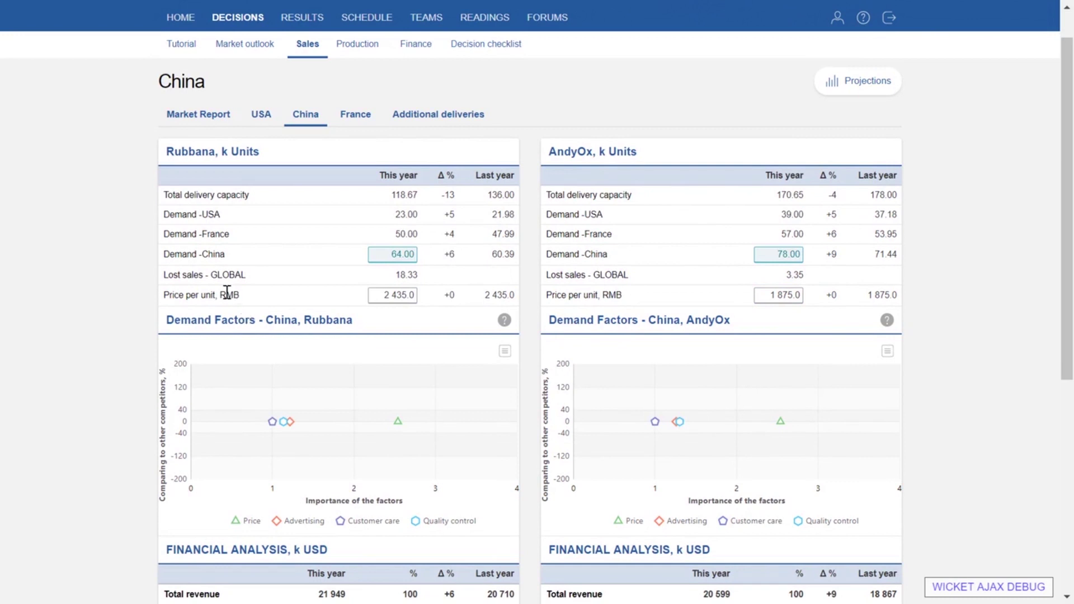
click(356, 115)
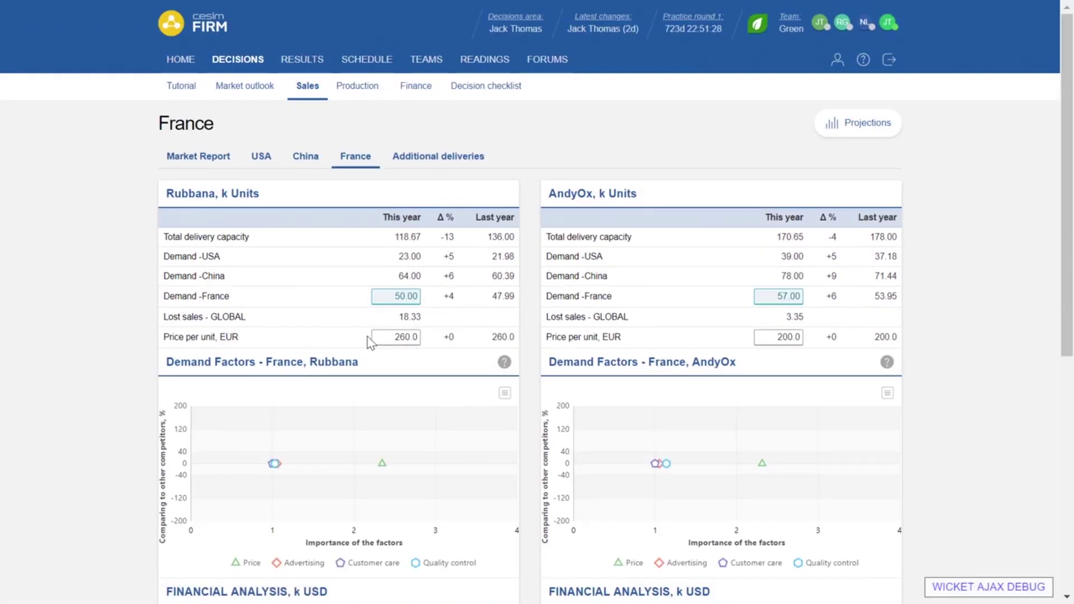
scroll(497, 275, down, 1)
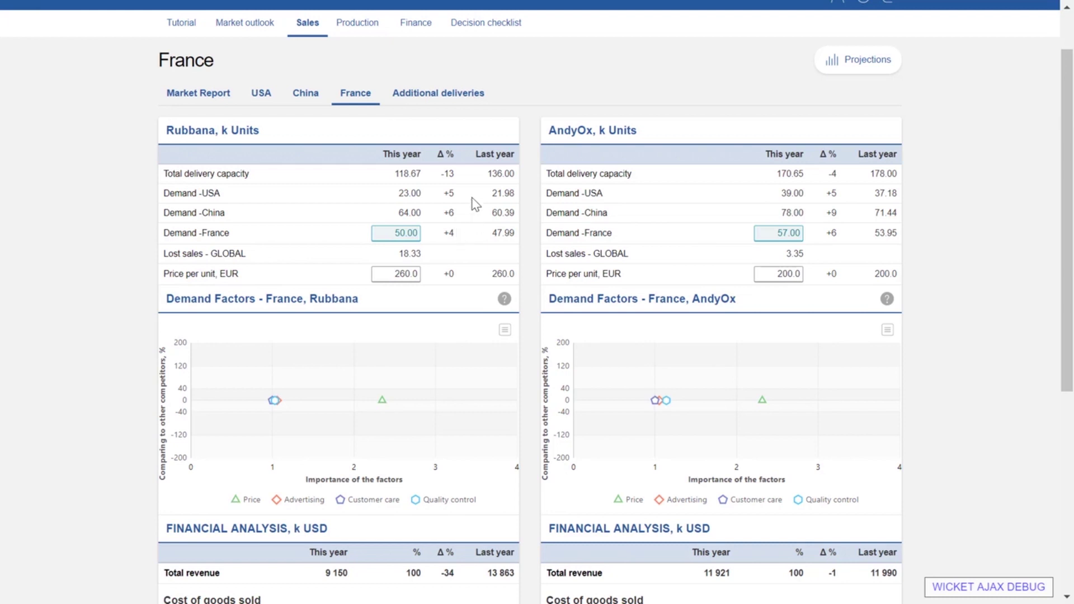
- Open the additional deliveries decisions and look at Rubbana's price per unit and selling effort fields
click(417, 103)
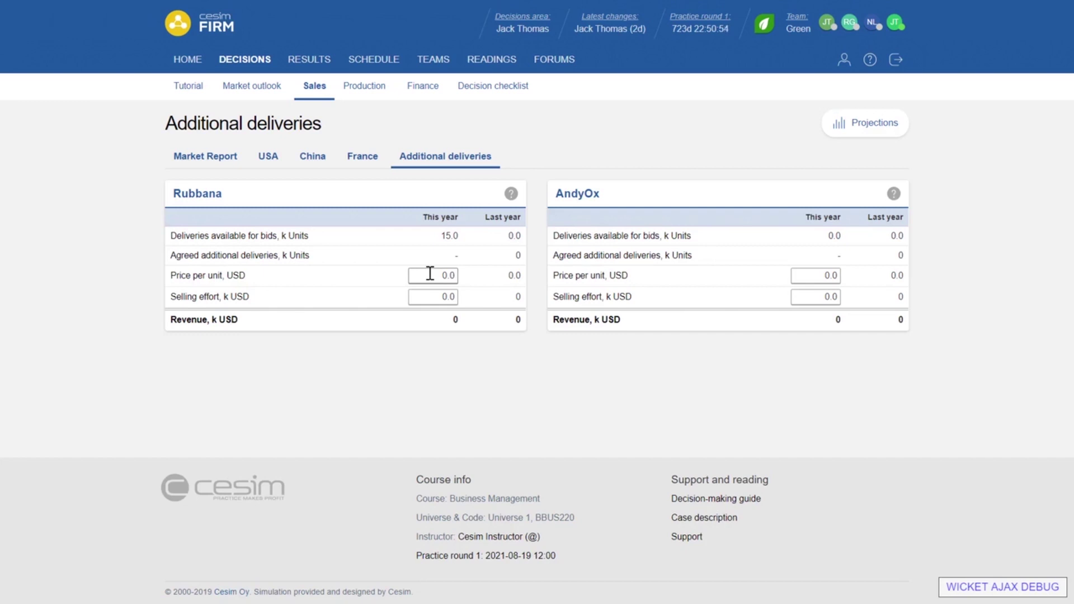
drag(434, 273, 480, 303)
- Open the financial projections and compare this year's income statement with last year's, from net sales to profit for the year
click(869, 128)
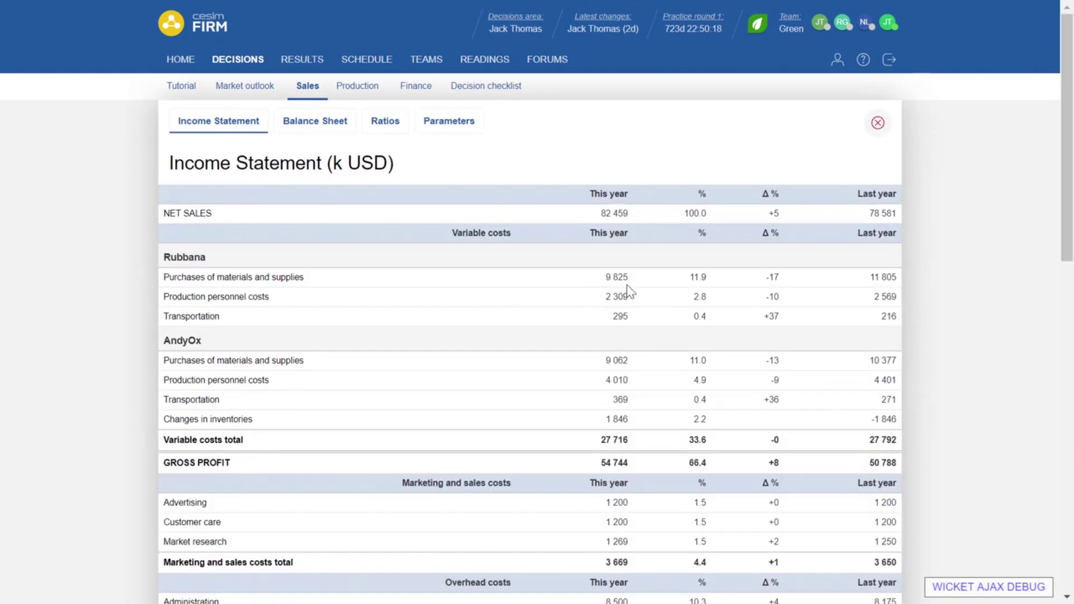
scroll(870, 211, down, 1)
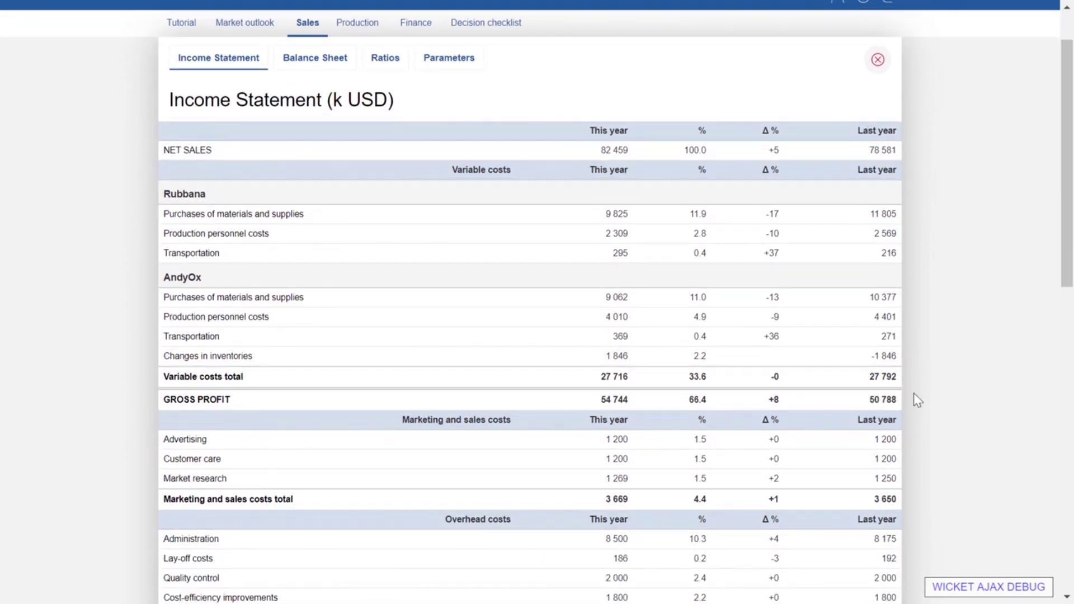
scroll(850, 338, down, 1)
scroll(867, 434, down, 3)
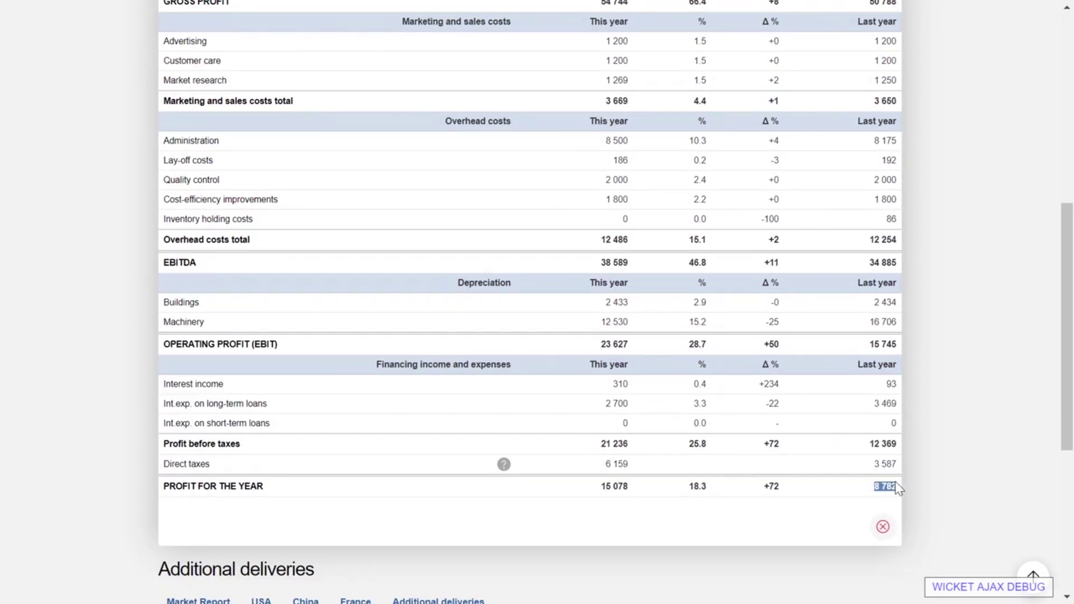
scroll(687, 398, up, 6)
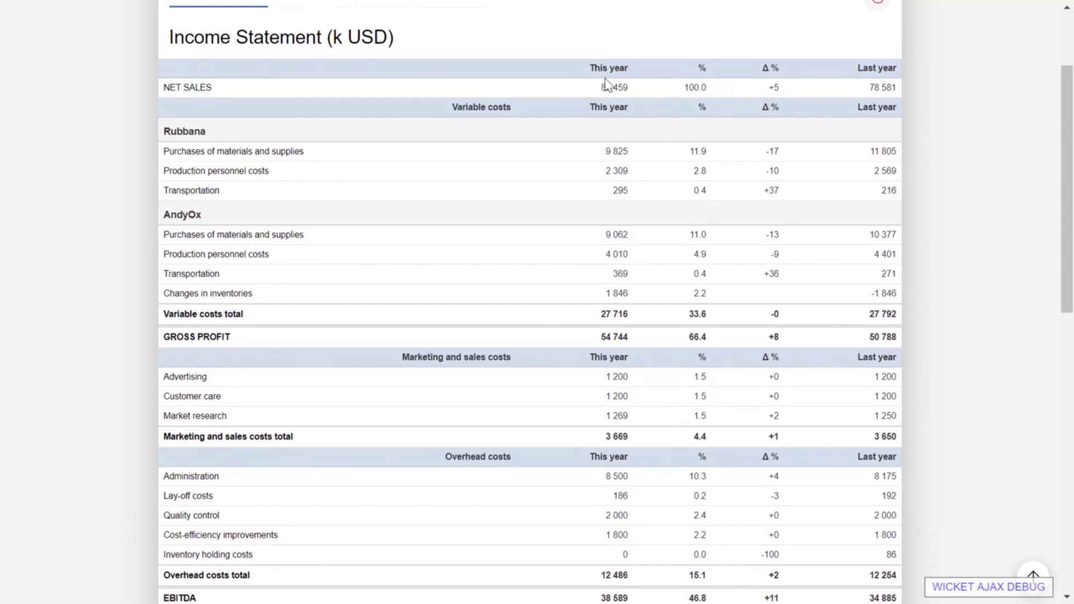
scroll(607, 89, down, 6)
scroll(612, 242, up, 8)
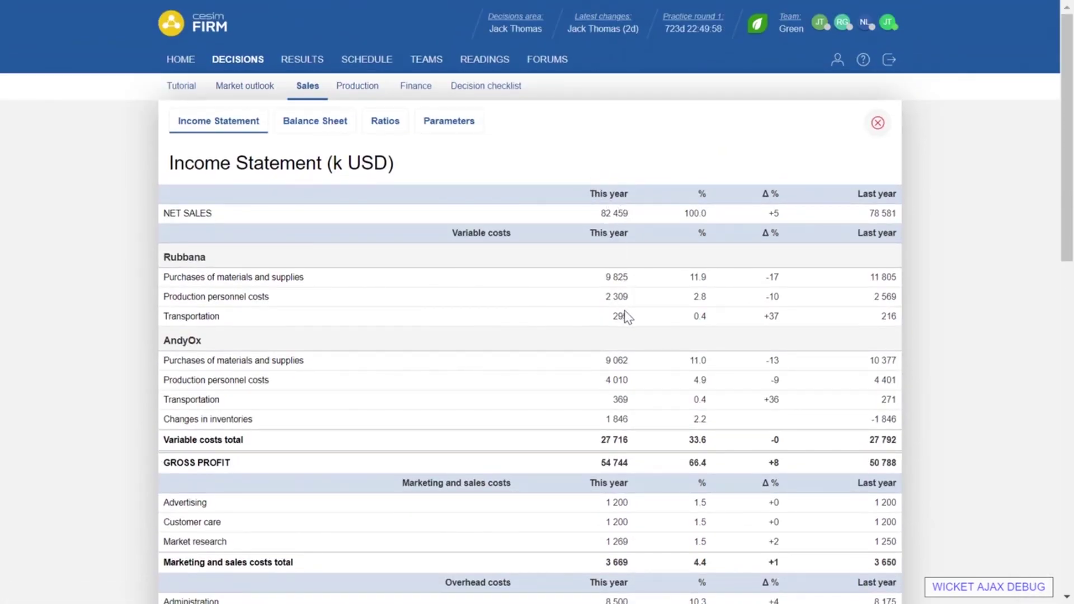
scroll(627, 313, down, 5)
scroll(627, 334, down, 3)
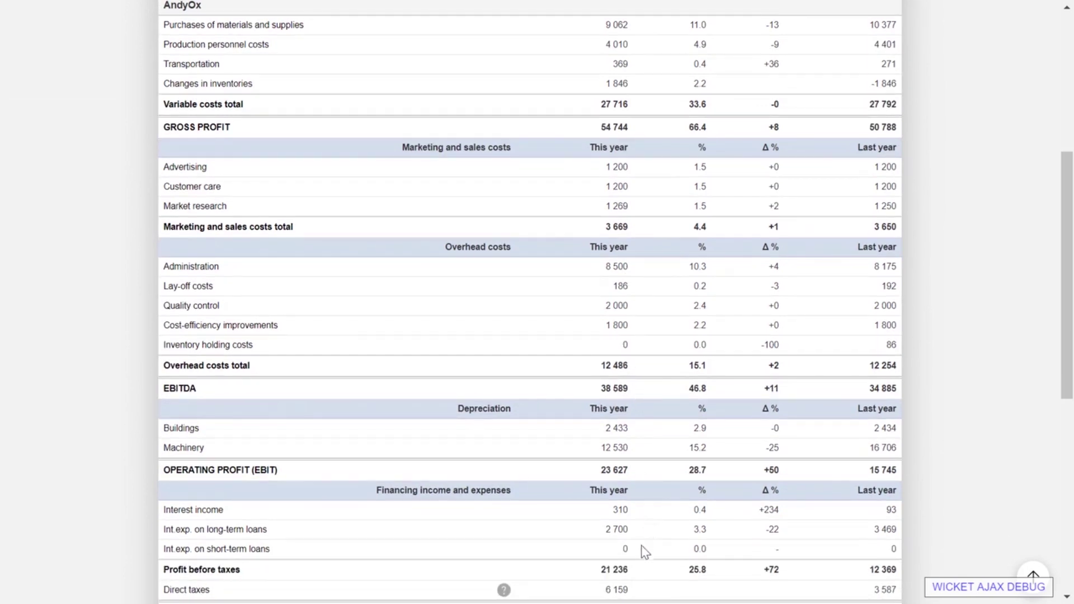
- Open the projection parameters and compare this year's currencies, interest rates, production wages and investment expenses with last year's
scroll(603, 510, up, 8)
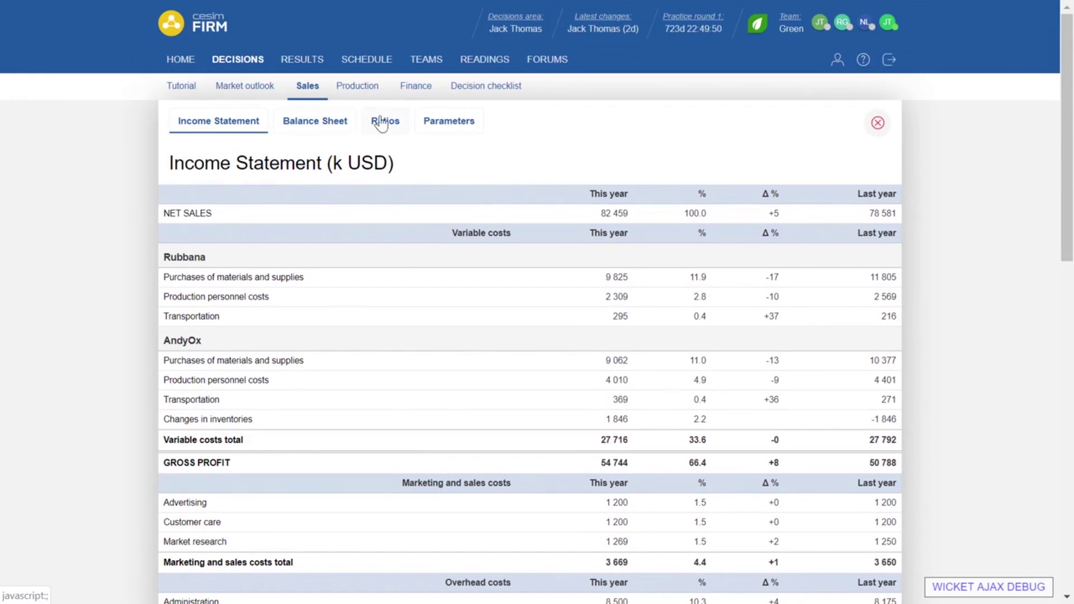
click(452, 128)
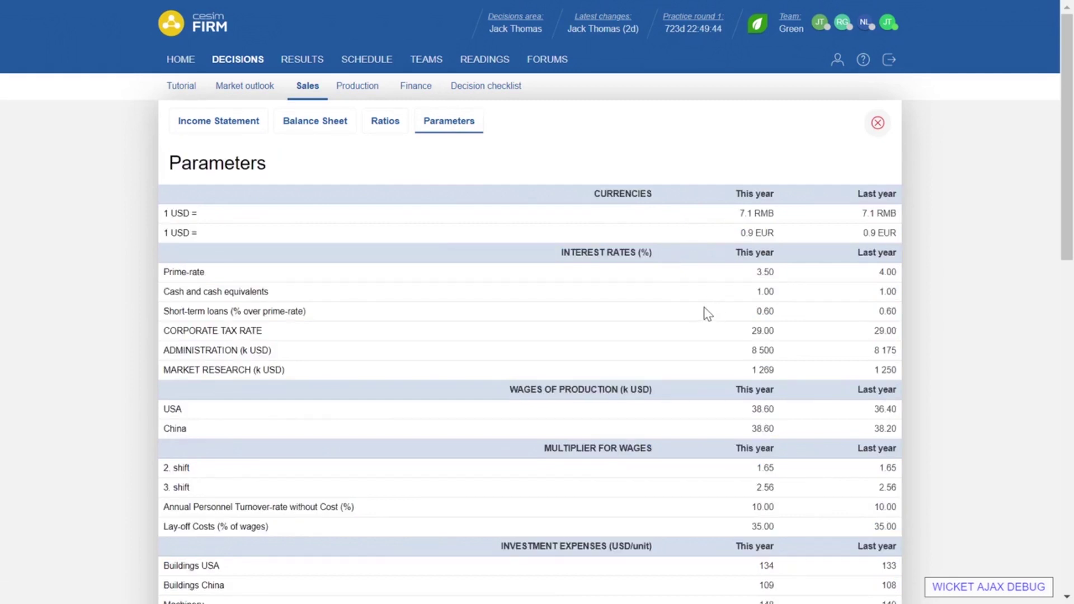
scroll(709, 312, down, 1)
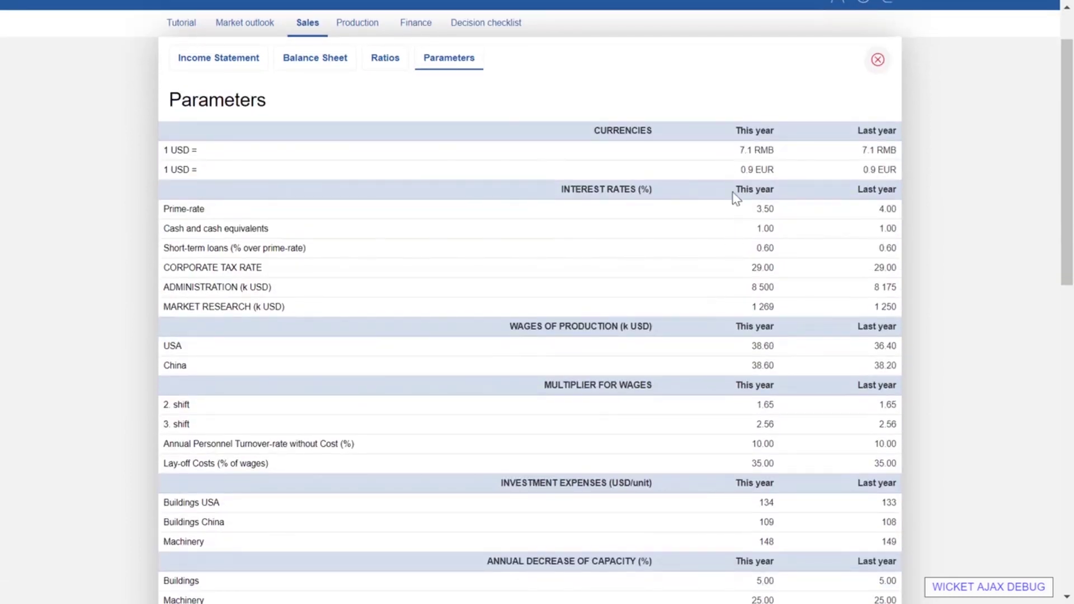
scroll(733, 316, down, 1)
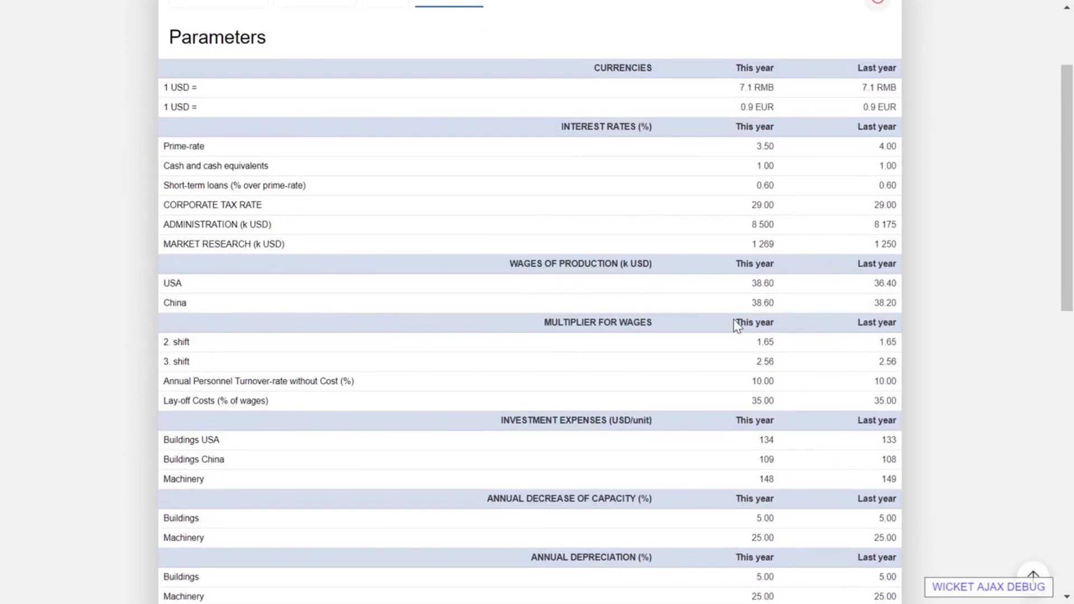
scroll(757, 385, up, 2)
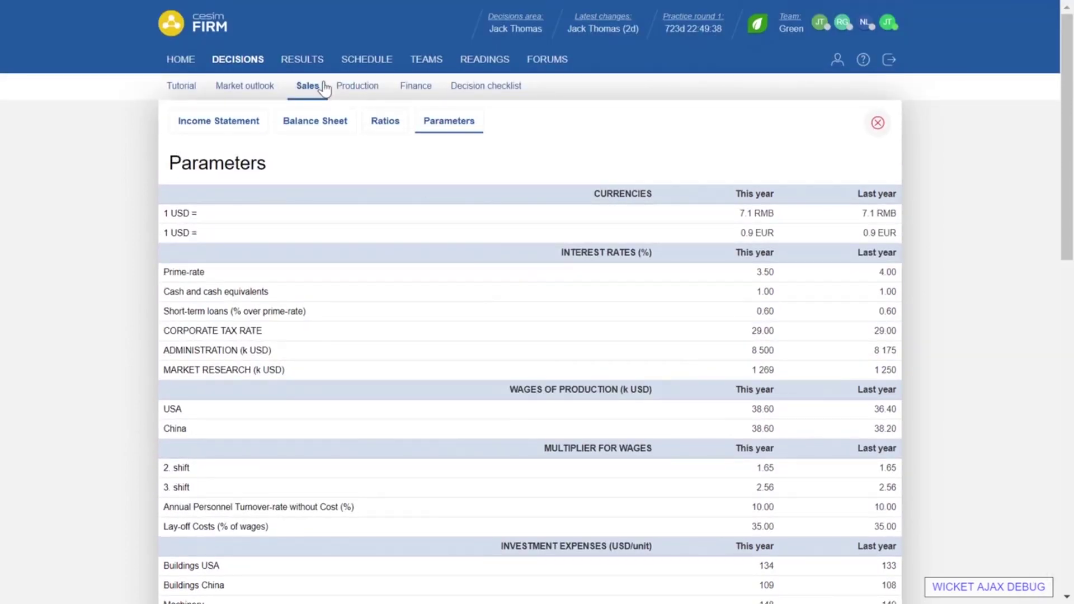
- Open the USA production decisions and examine the production capacity and the machinery capacity for this year
click(361, 90)
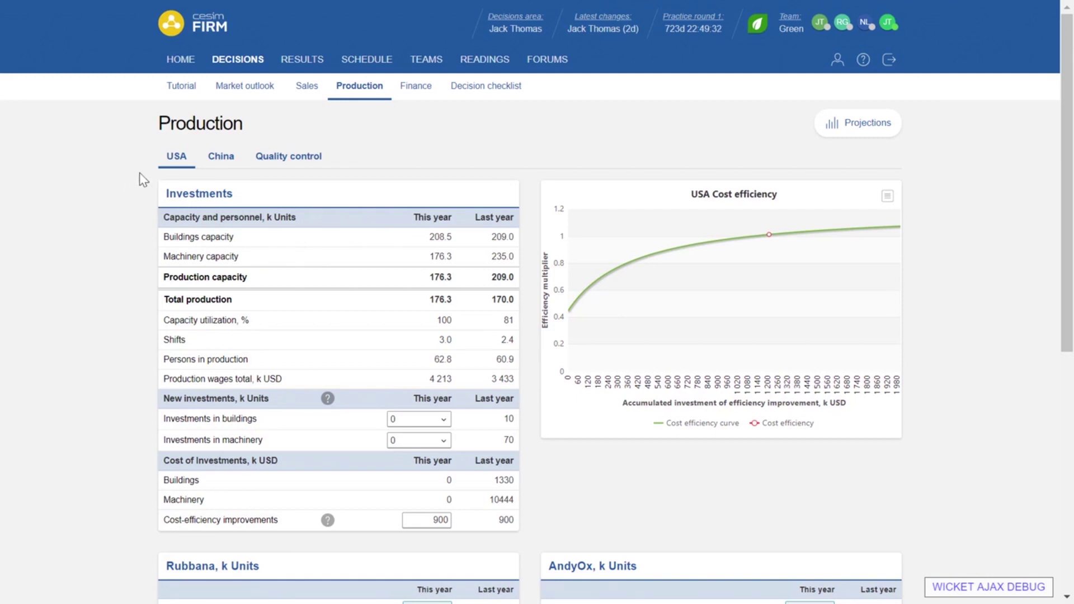
scroll(149, 219, down, 1)
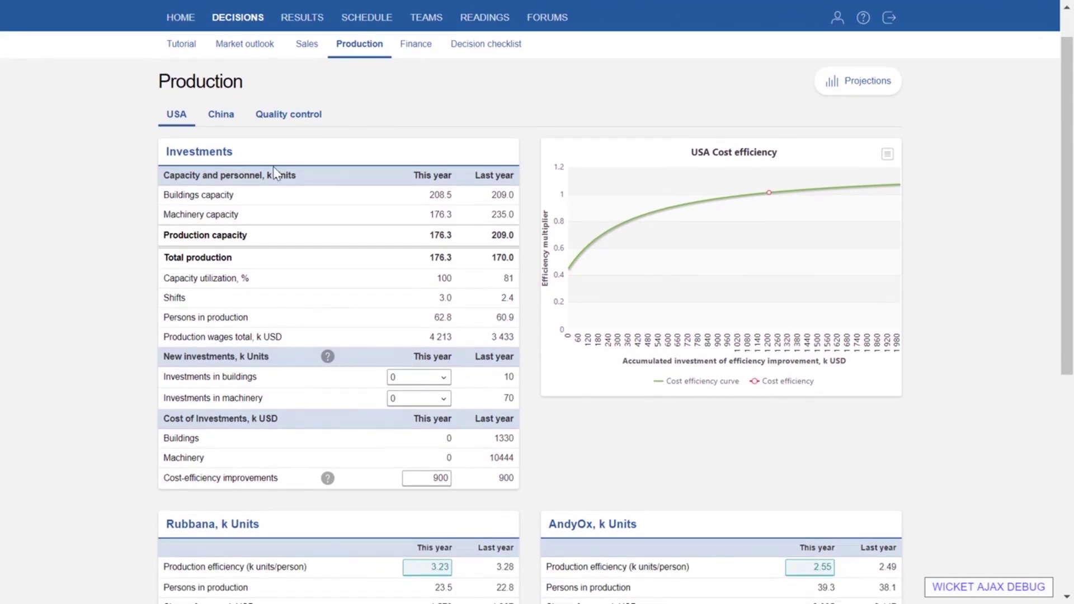
scroll(263, 166, down, 1)
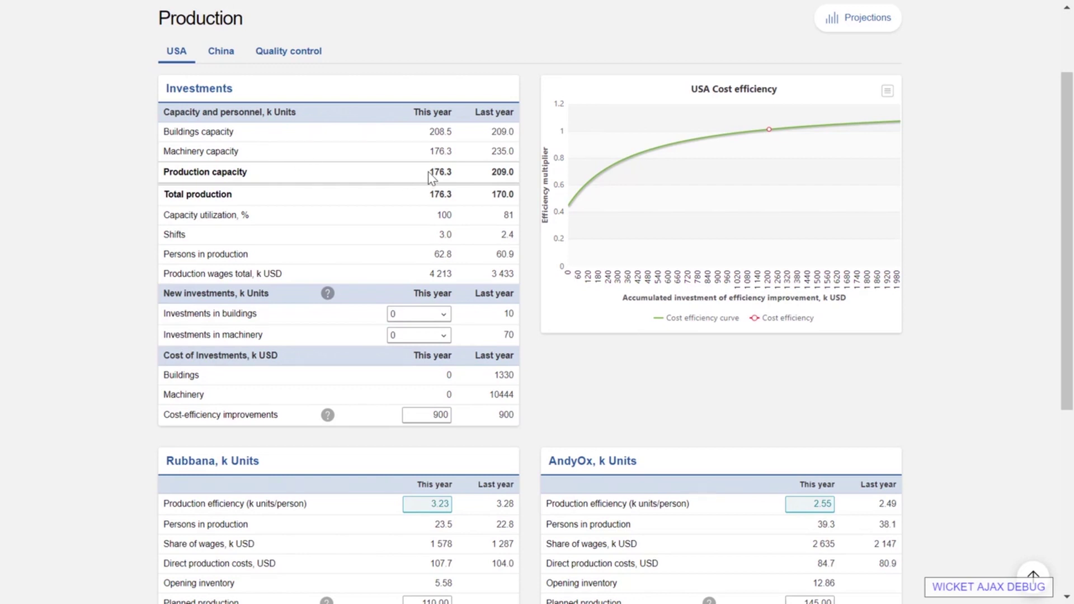
drag(431, 177, 450, 173)
drag(429, 151, 454, 157)
- Set this year's USA investments in machinery to 30 k units and check the production capacity
click(442, 313)
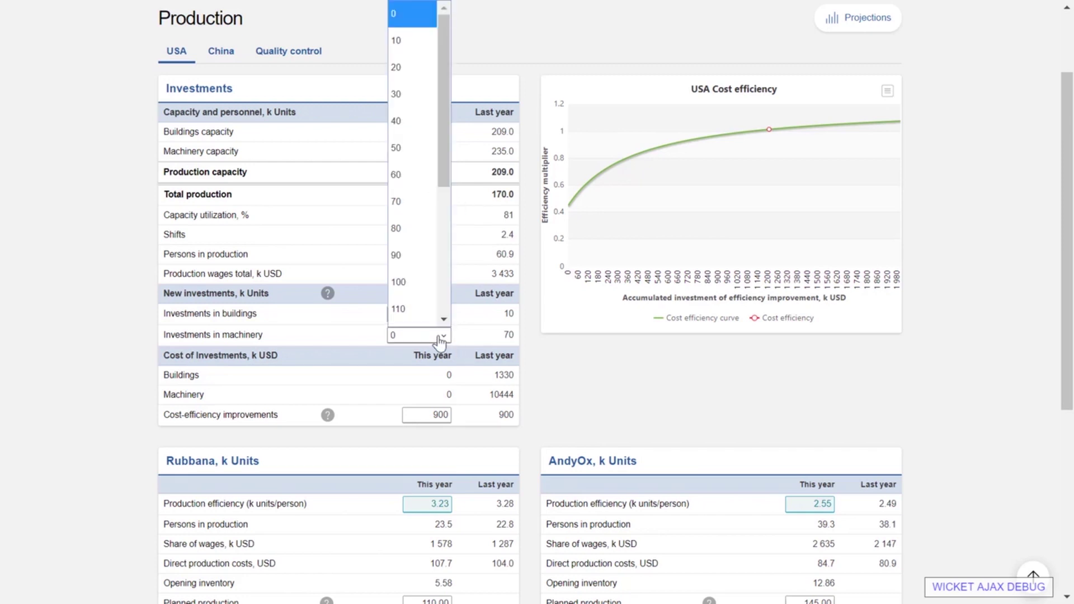
scroll(398, 81, down, 1)
click(397, 79)
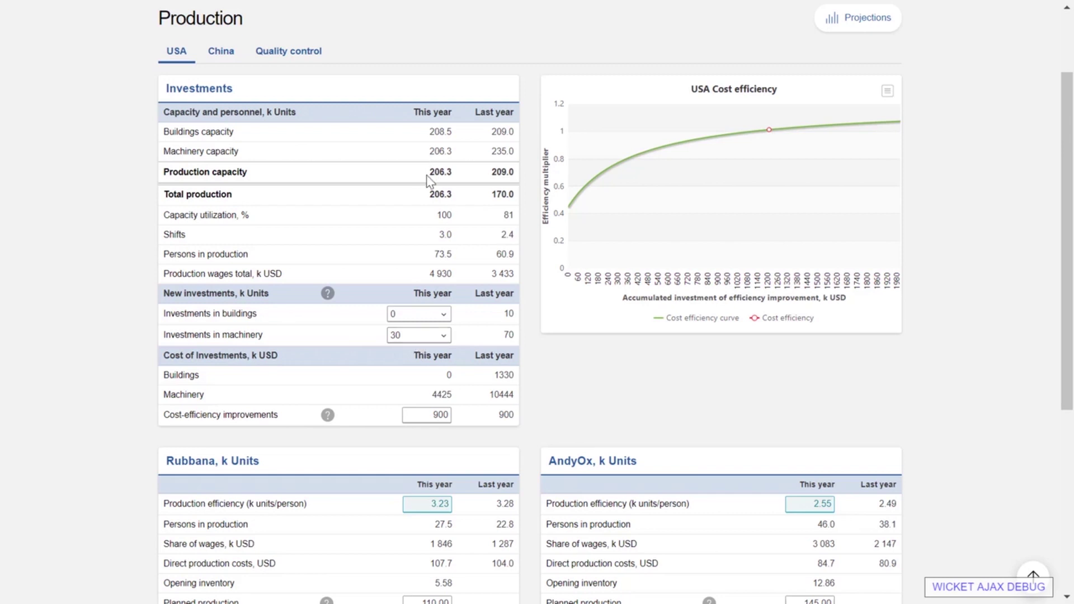
drag(430, 173, 452, 173)
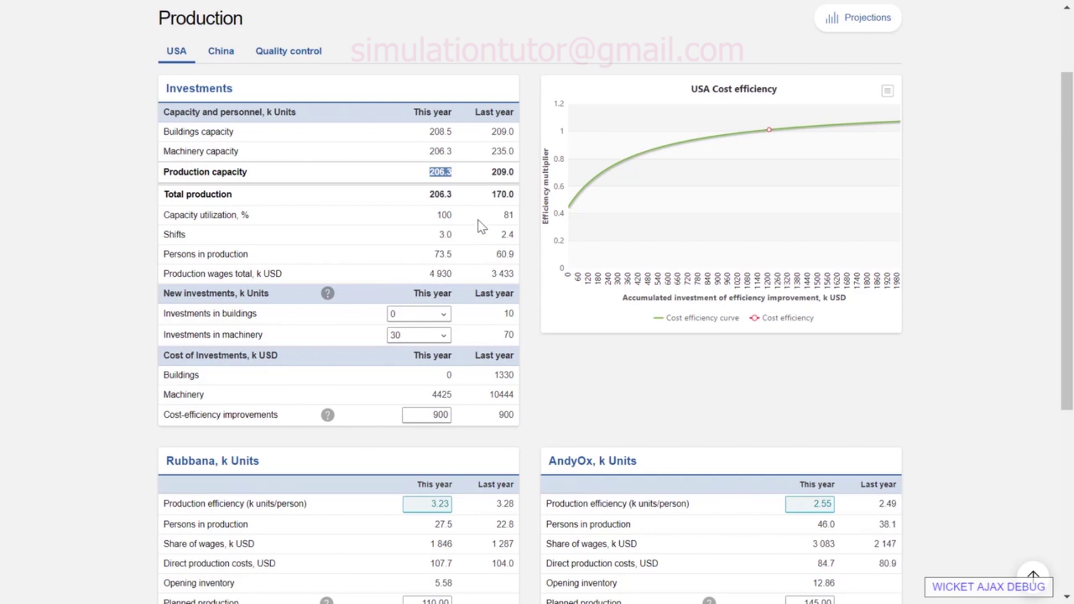
- Look at the USA cost-efficiency improvements amount and relate it to the cost efficiency curve
scroll(478, 220, down, 3)
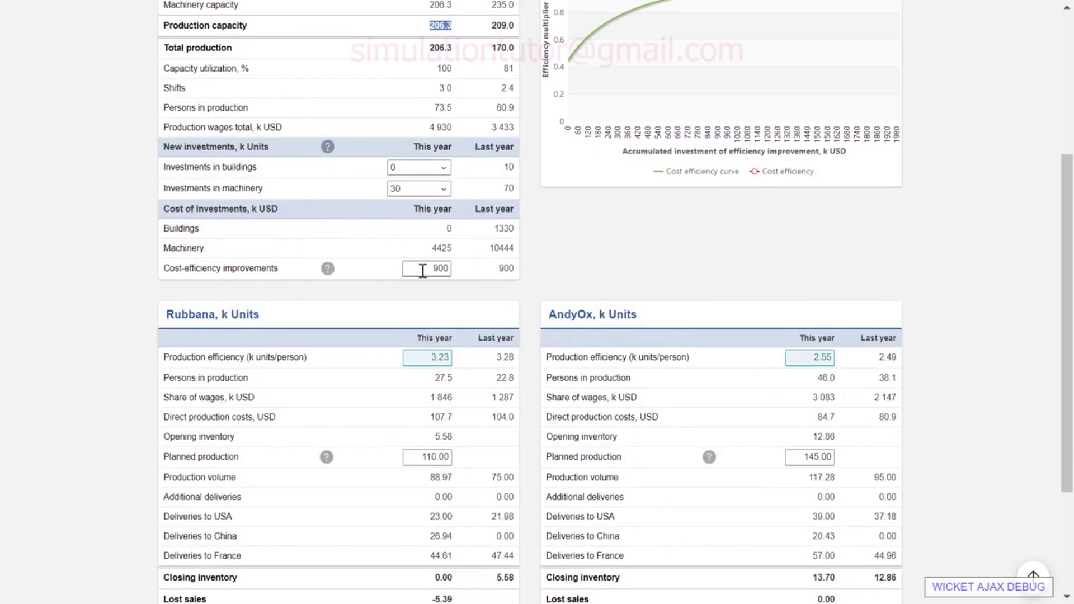
click(422, 270)
click(465, 271)
scroll(541, 264, up, 2)
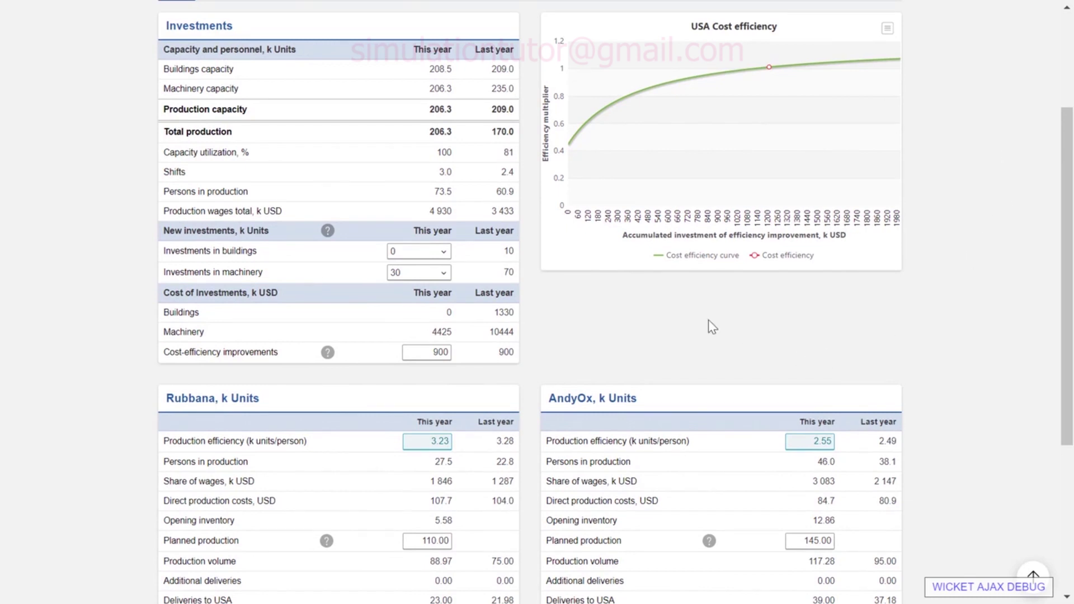
scroll(615, 297, down, 3)
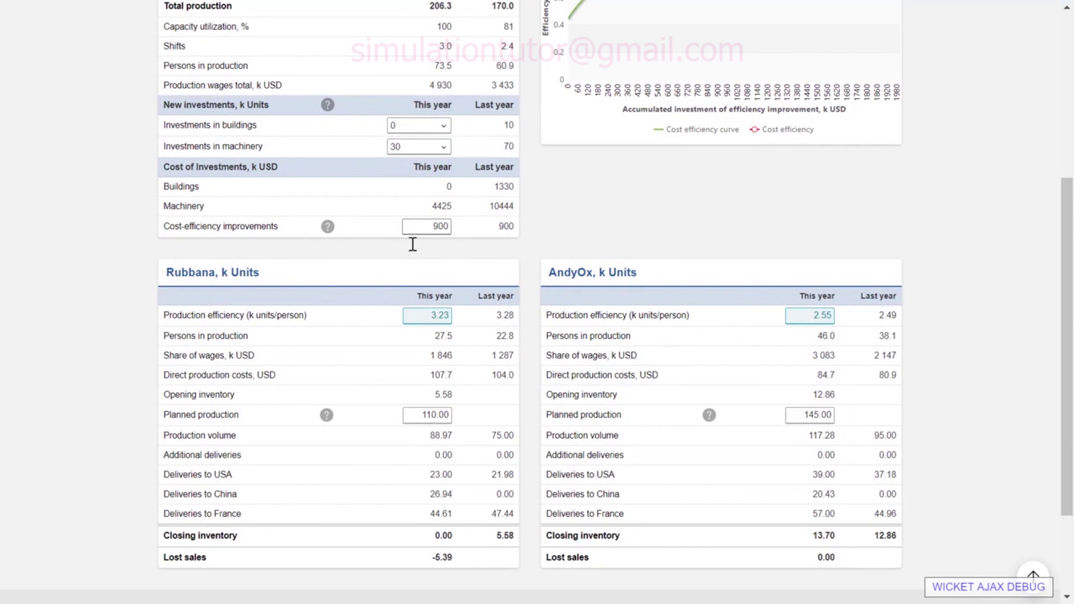
- Compare Rubbana's USA production efficiency this year with last year and review it against the cost efficiency chart
drag(425, 314, 460, 316)
drag(497, 318, 515, 319)
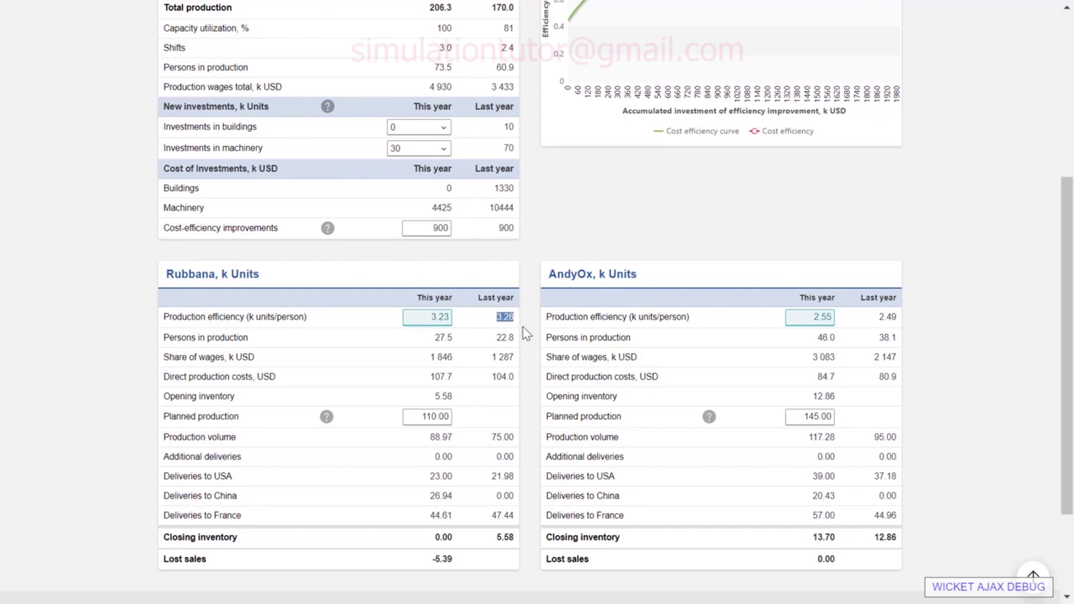
scroll(523, 333, up, 2)
mouse_move(708, 60)
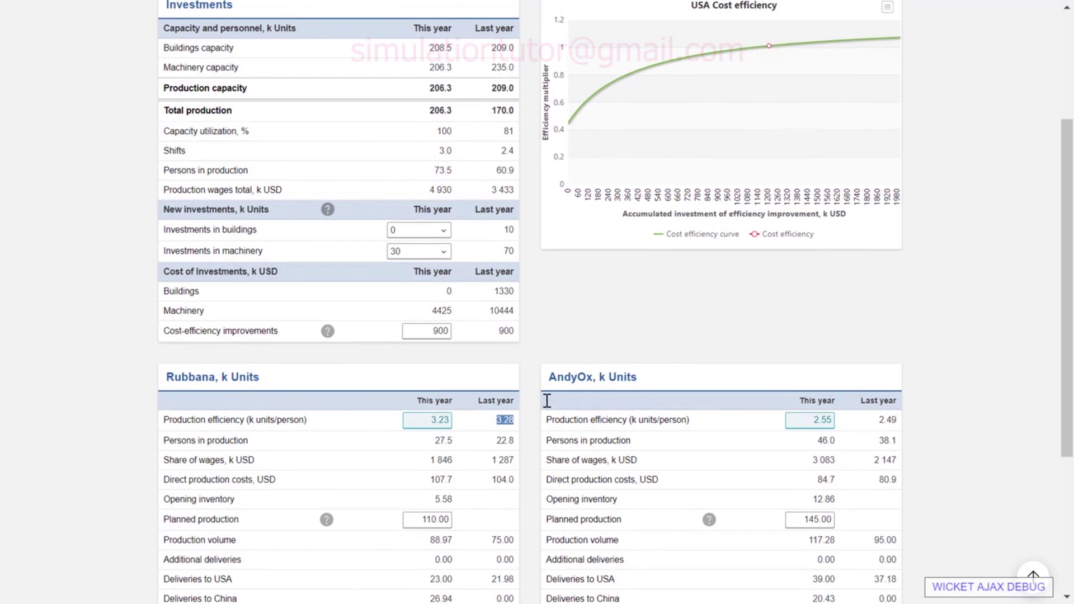
scroll(472, 364, down, 1)
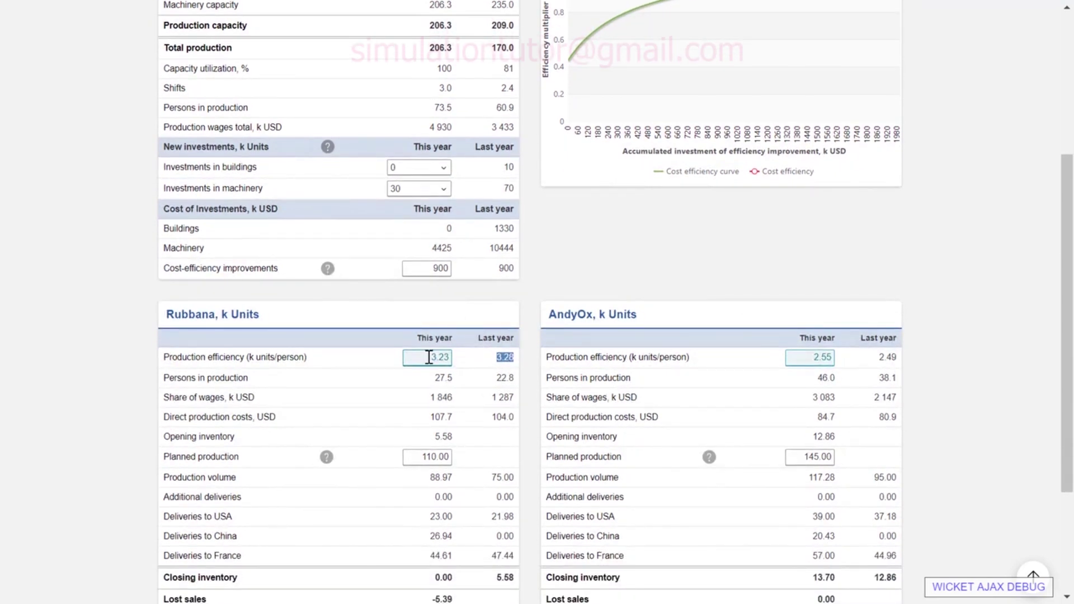
scroll(429, 357, down, 1)
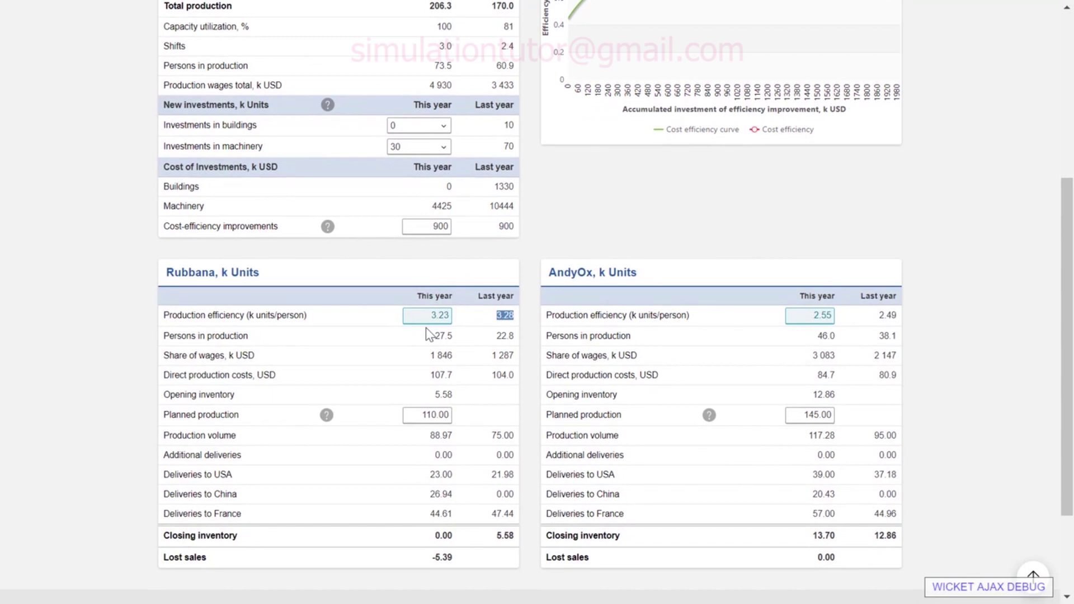
scroll(429, 333, up, 1)
scroll(436, 72, up, 1)
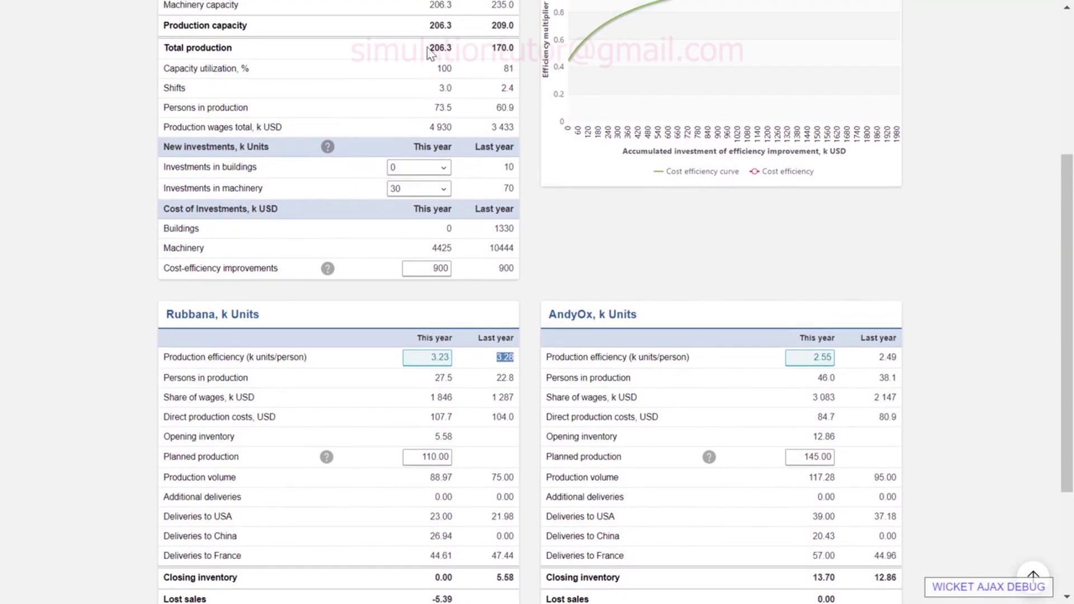
- Split the USA total production by setting planned production to 106 for Rubbana and 100 for AndyOx
drag(428, 50, 453, 48)
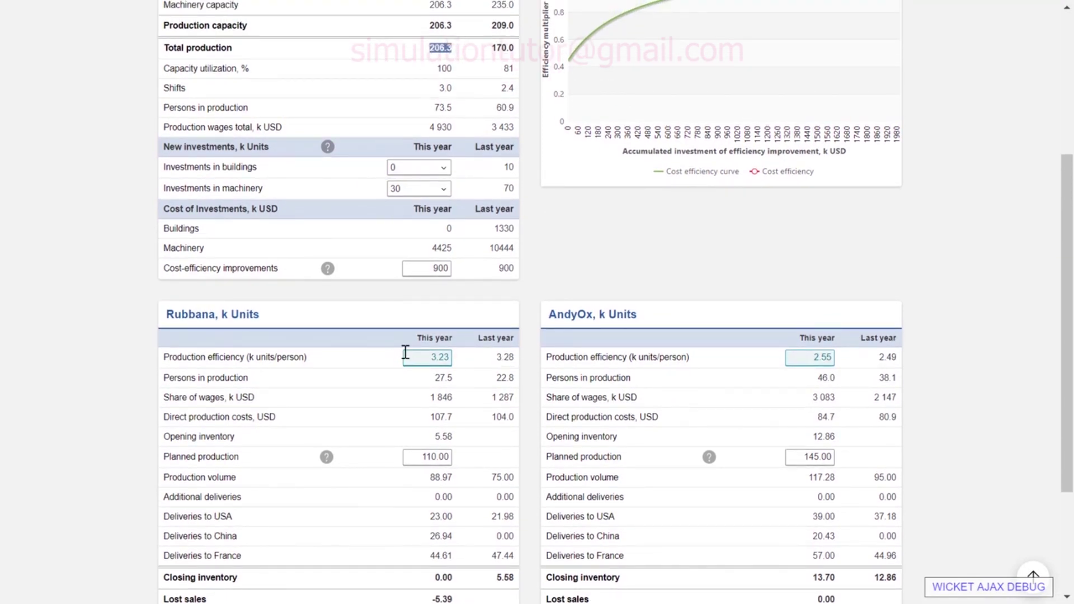
scroll(406, 352, down, 2)
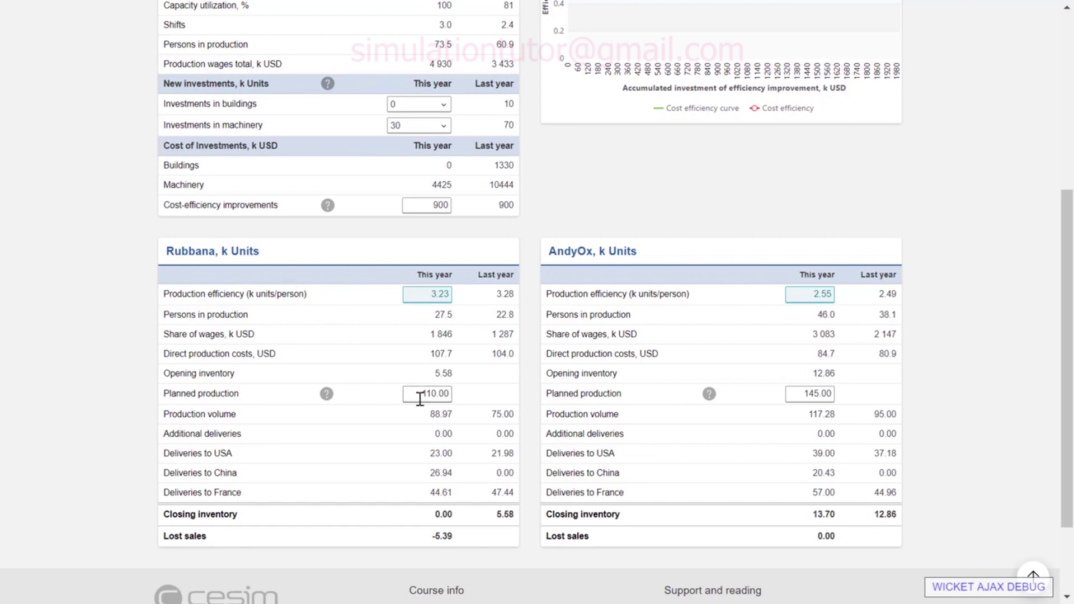
double_click(439, 395)
text(106)
double_click(808, 395)
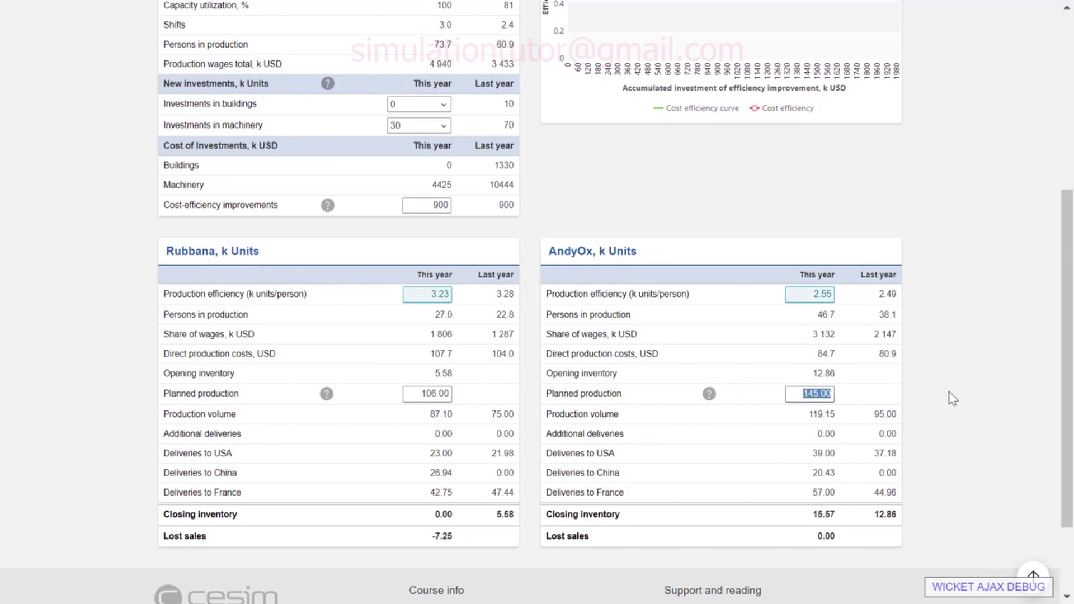
text(100)
click(938, 405)
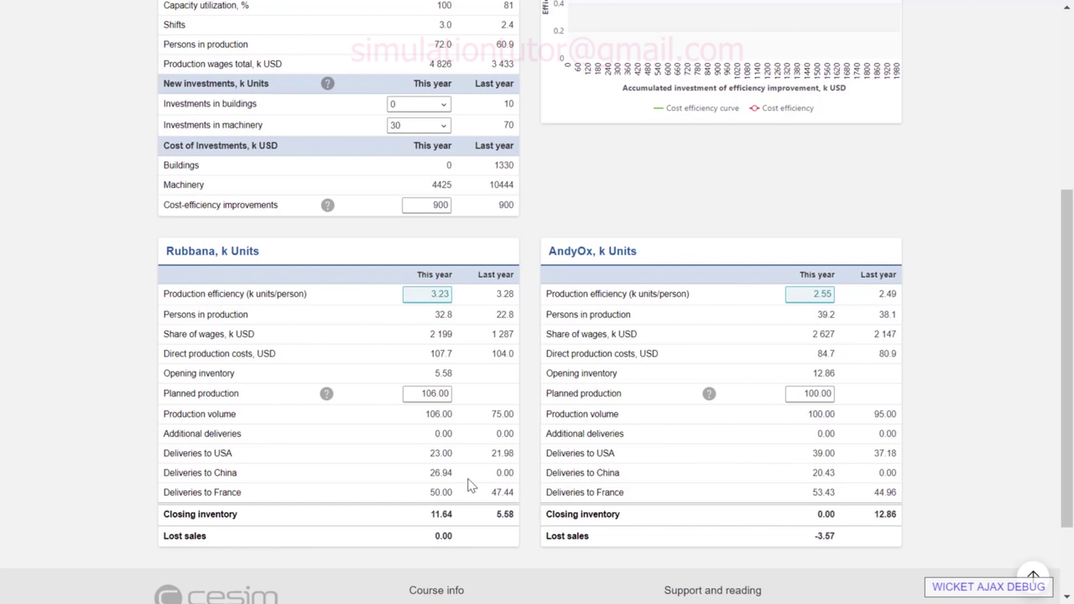
- Check Rubbana's closing inventory and AndyOx's lost sales under the USA production plan
scroll(442, 495, down, 1)
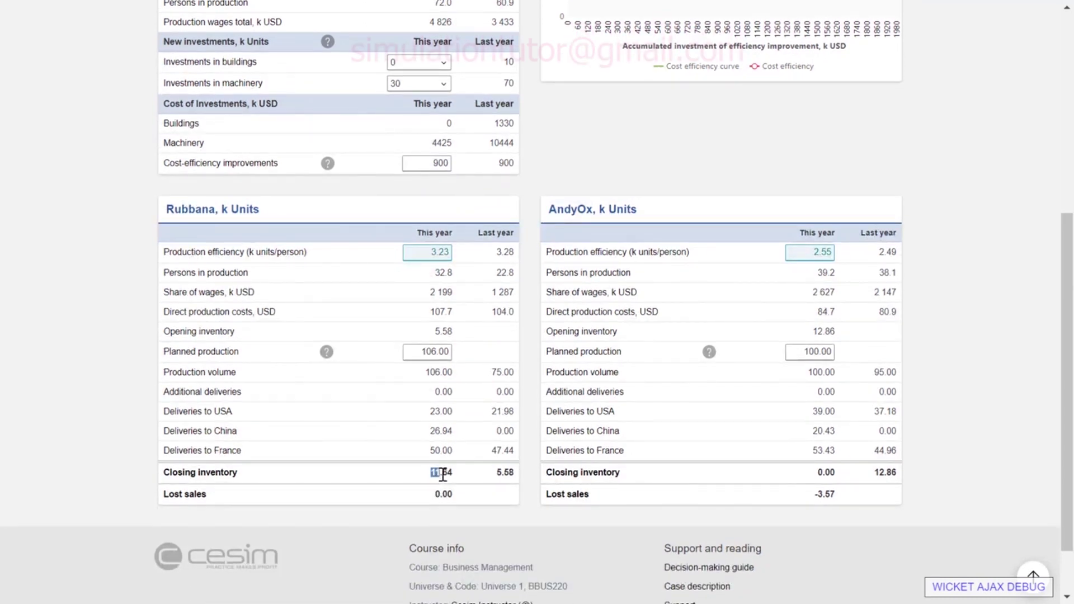
drag(442, 474, 453, 474)
double_click(823, 494)
click(826, 509)
scroll(833, 506, down, 1)
- Open the China production decisions and review capacity, investments and both products' planned production, deliveries and lost sales
scroll(831, 503, up, 2)
scroll(831, 503, up, 5)
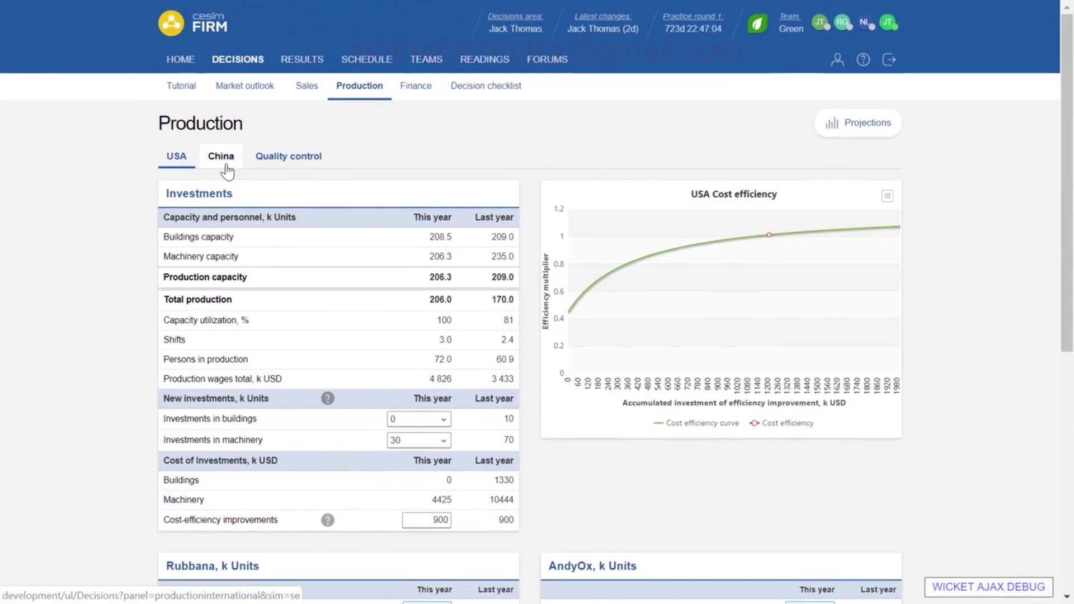
click(226, 169)
scroll(280, 192, down, 1)
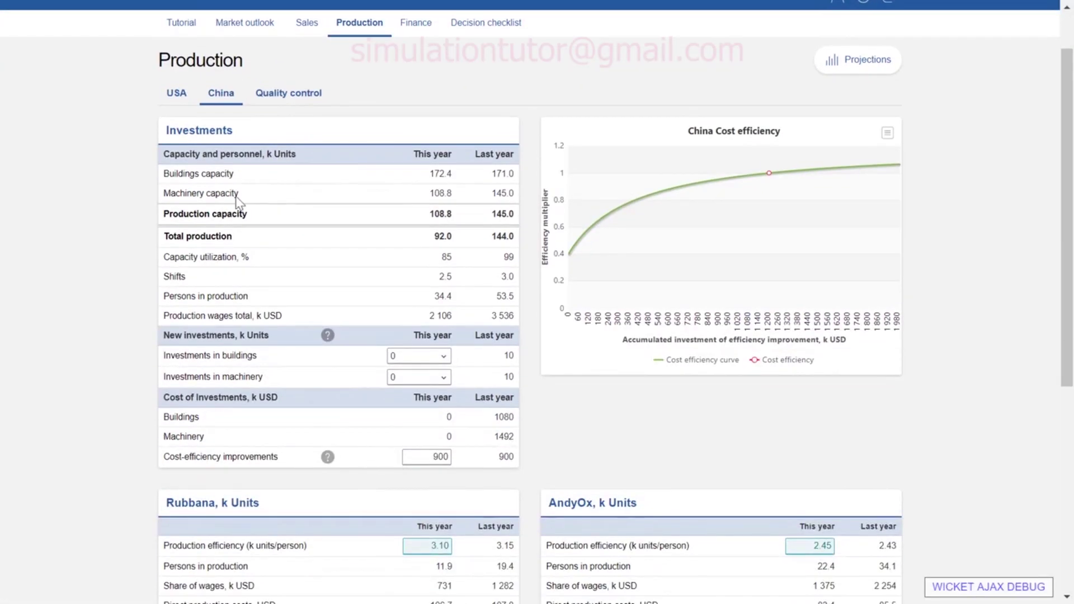
scroll(328, 216, down, 1)
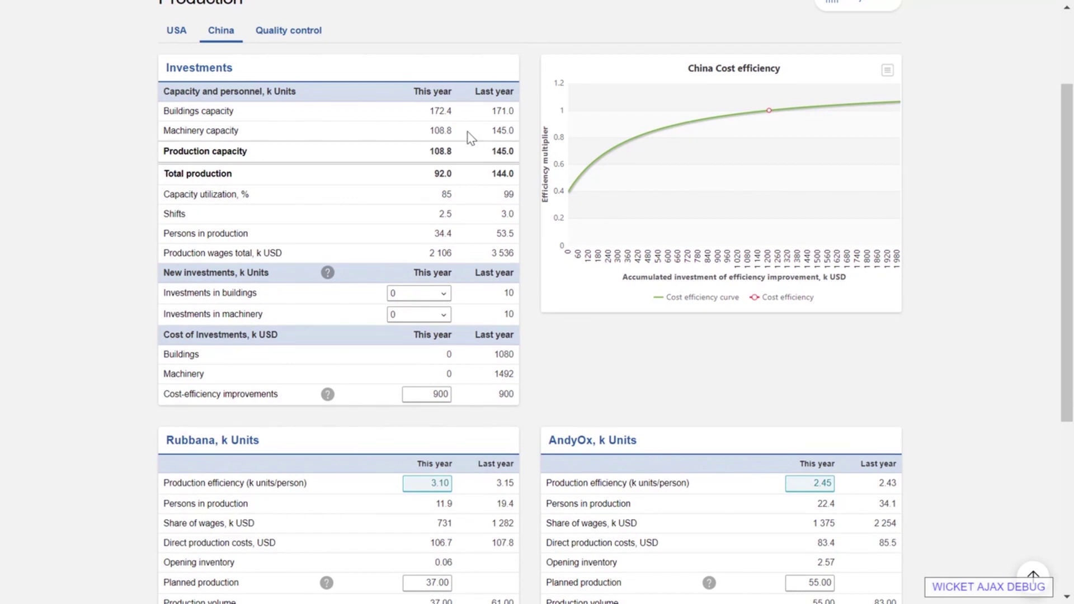
scroll(471, 138, down, 1)
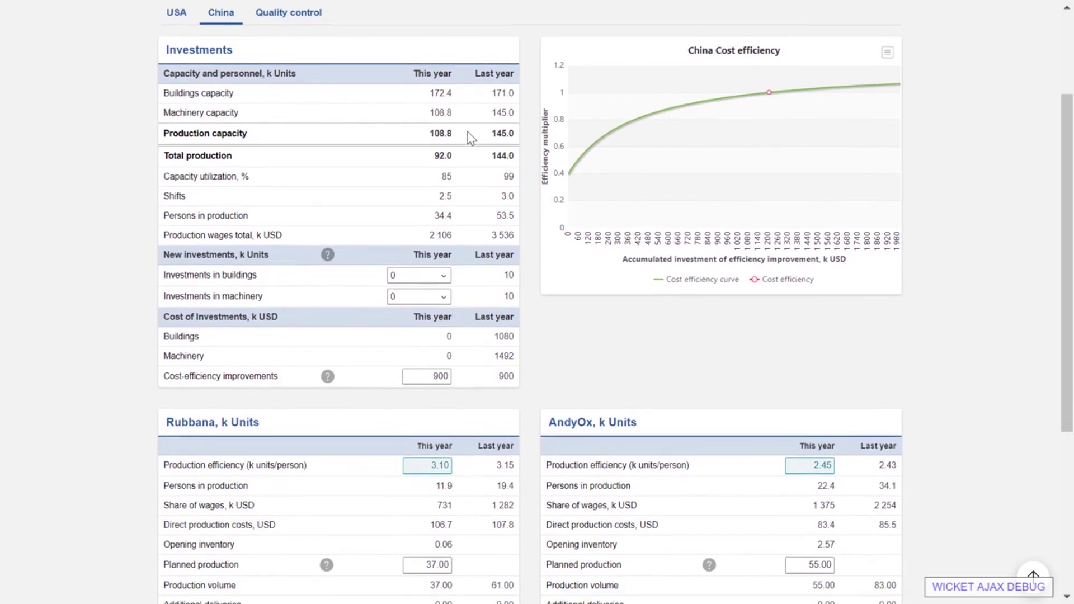
scroll(473, 142, down, 1)
scroll(470, 140, down, 3)
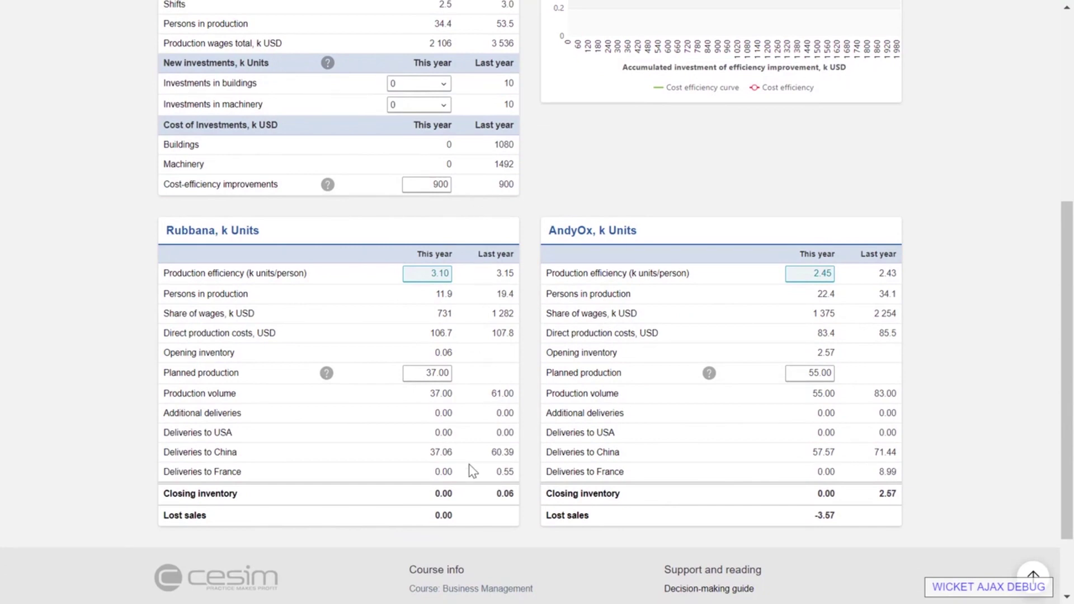
scroll(471, 469, up, 3)
scroll(471, 476, up, 2)
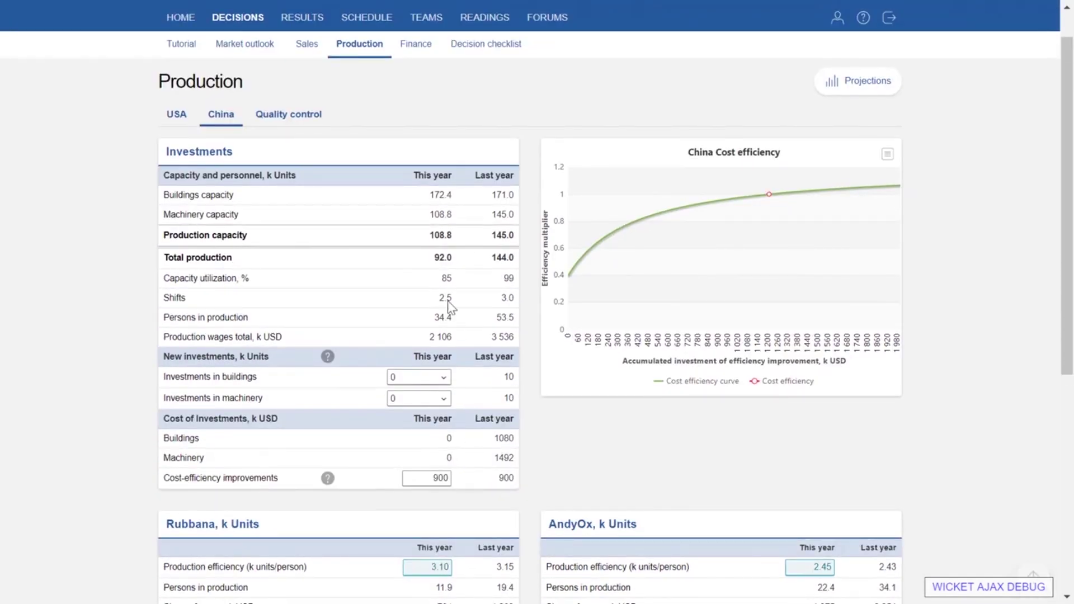
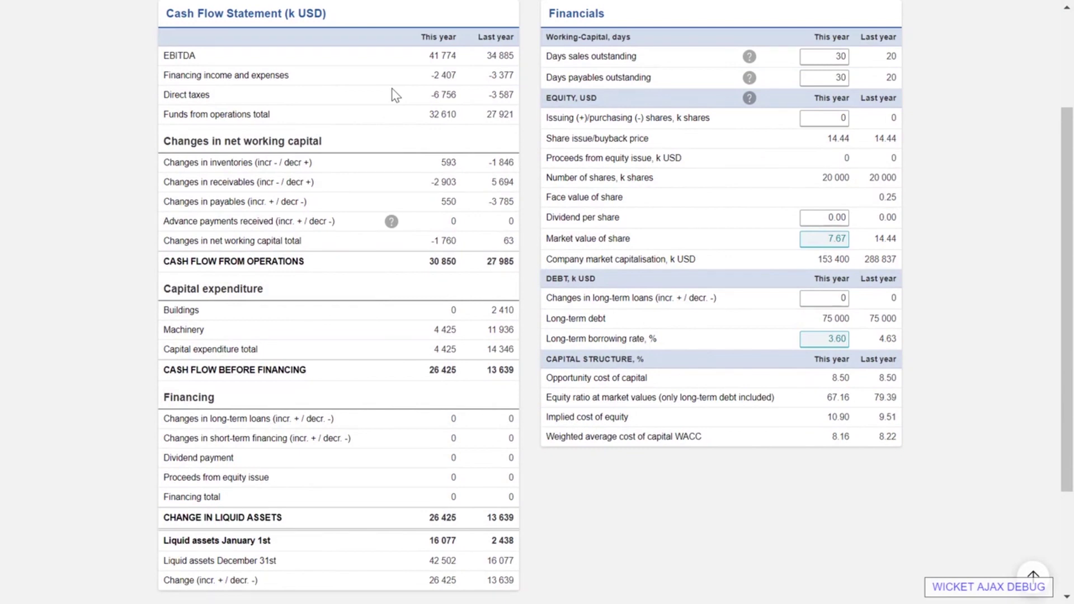
- Review the finance decisions' cash flow statement from EBITDA to liquid assets, alongside the equity, debt and capital structure figures
scroll(390, 285, down, 2)
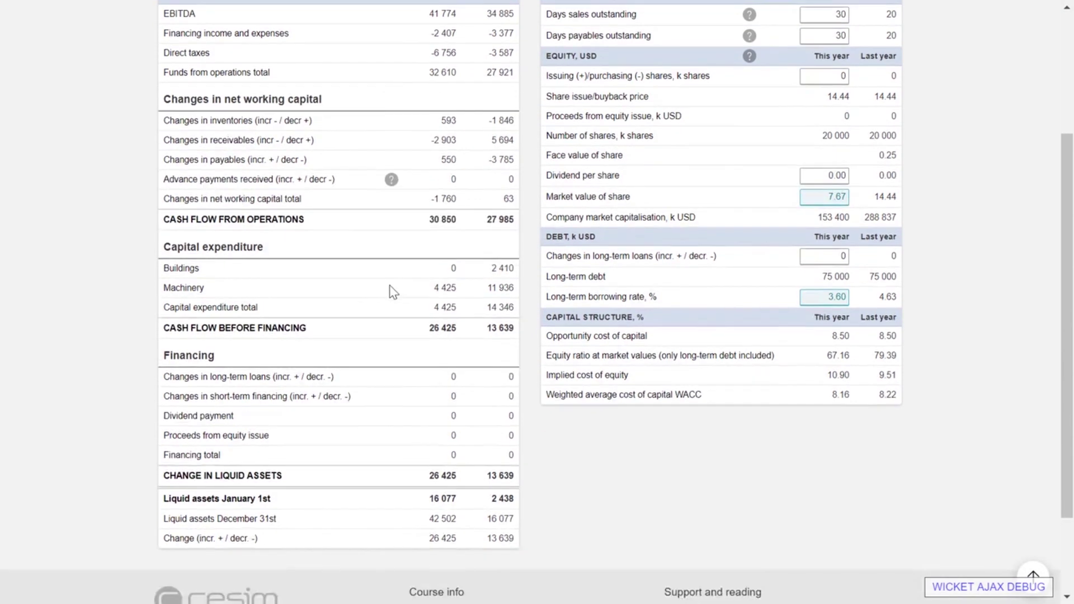
scroll(391, 291, down, 2)
scroll(417, 283, up, 5)
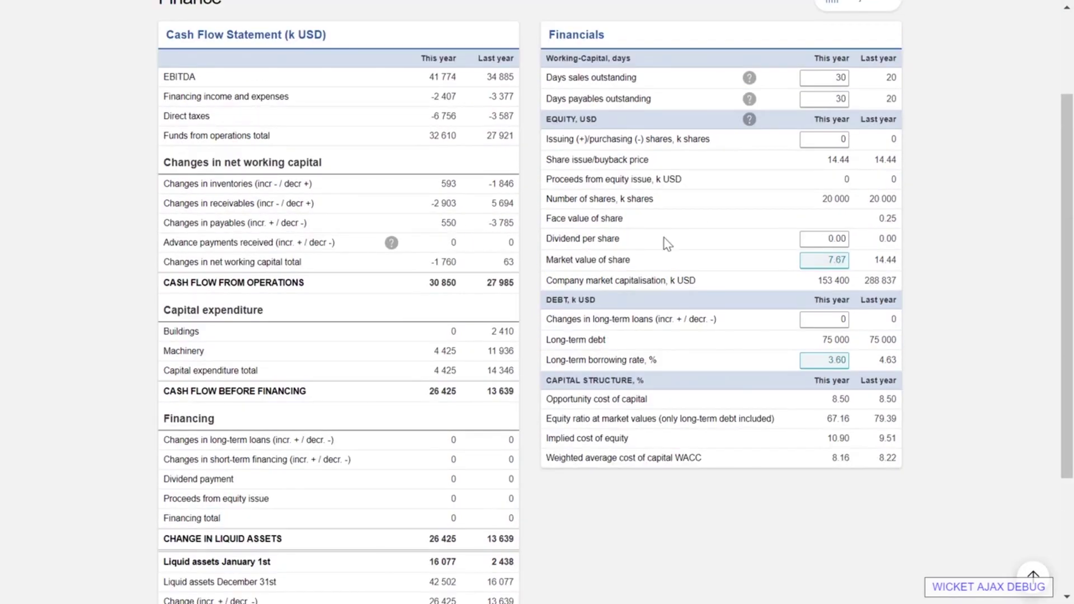
scroll(986, 219, up, 2)
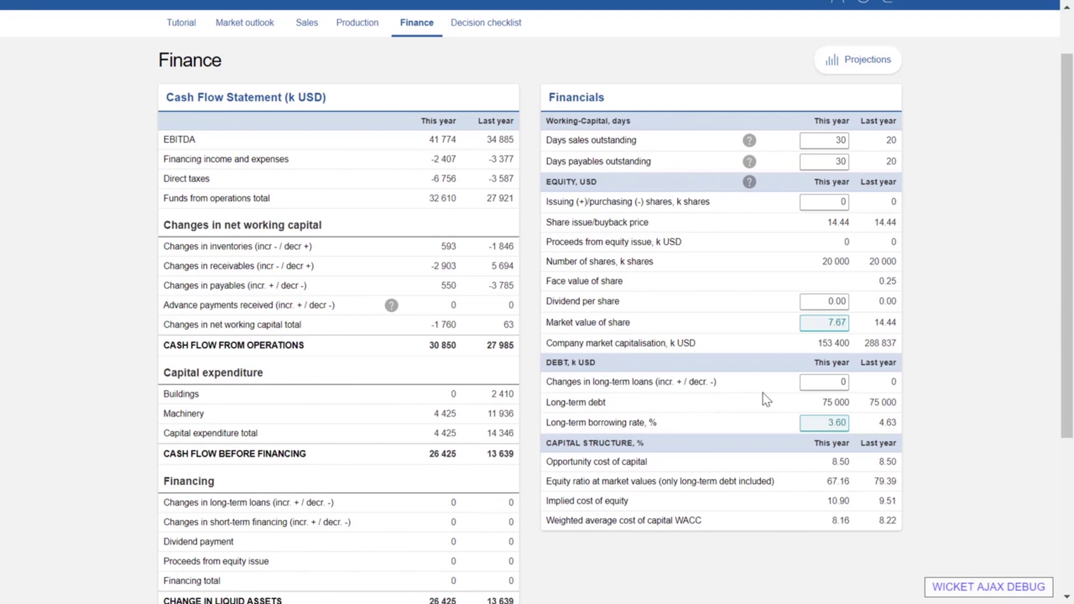
- Examine the fields for changes in long-term loans, days sales outstanding and days payables outstanding
double_click(842, 382)
drag(833, 138, 849, 139)
click(823, 161)
scroll(600, 147, down, 1)
scroll(599, 225, down, 1)
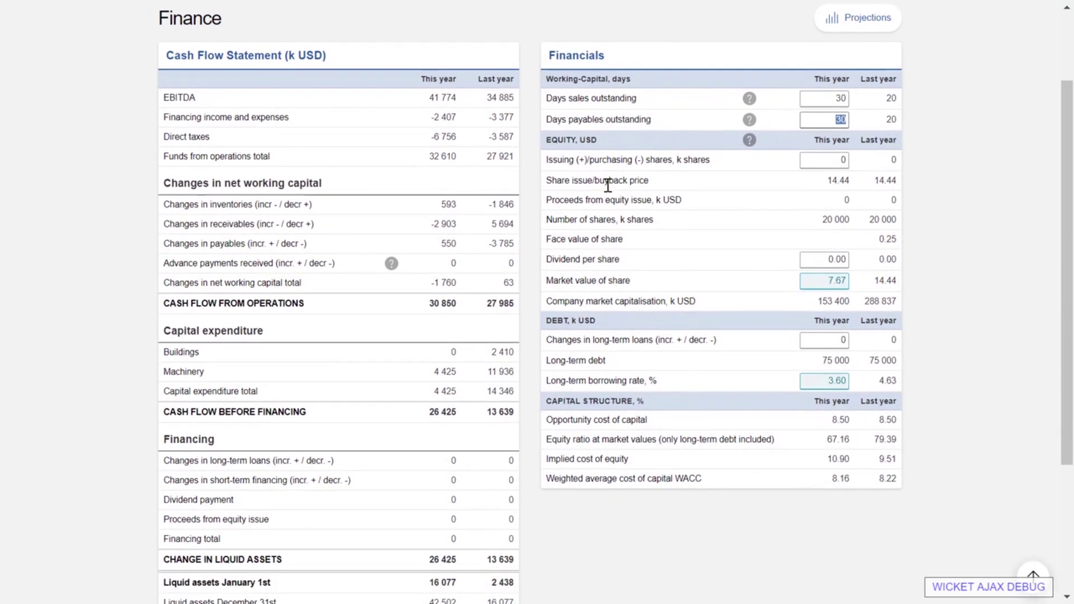
- Open the round results and review the summary charts for sales revenue, EBIT margin, variable costs and profits across the teams
scroll(817, 159, down, 1)
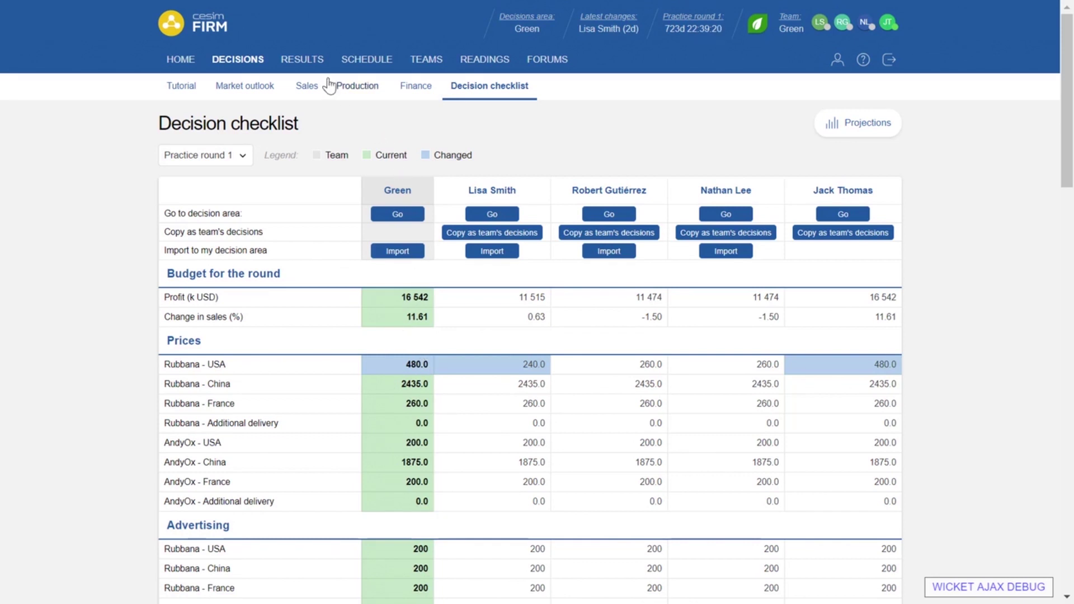
click(307, 68)
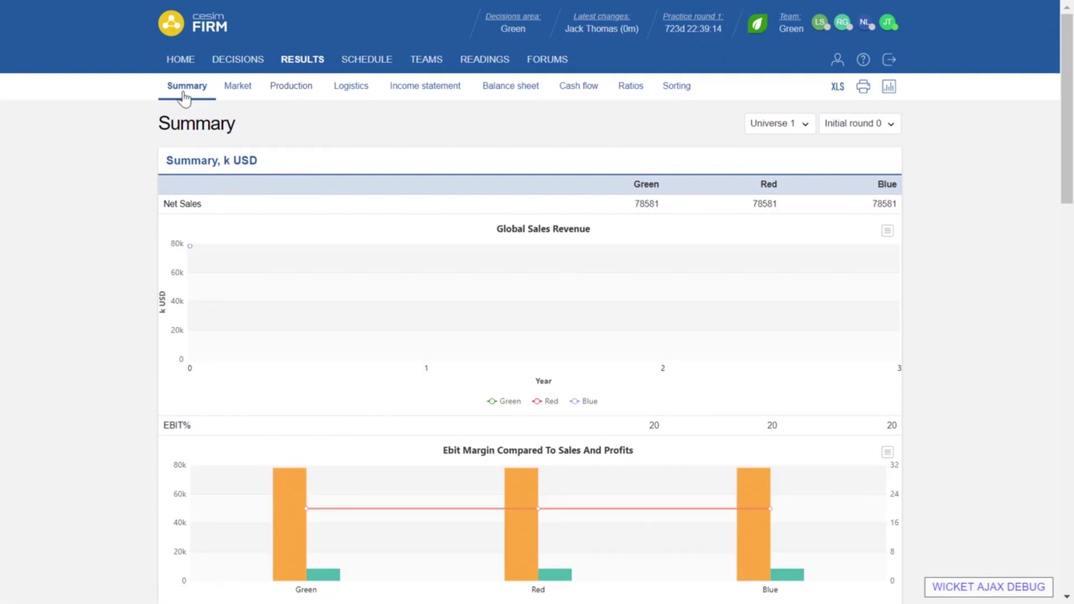
scroll(262, 283, down, 5)
scroll(327, 309, down, 2)
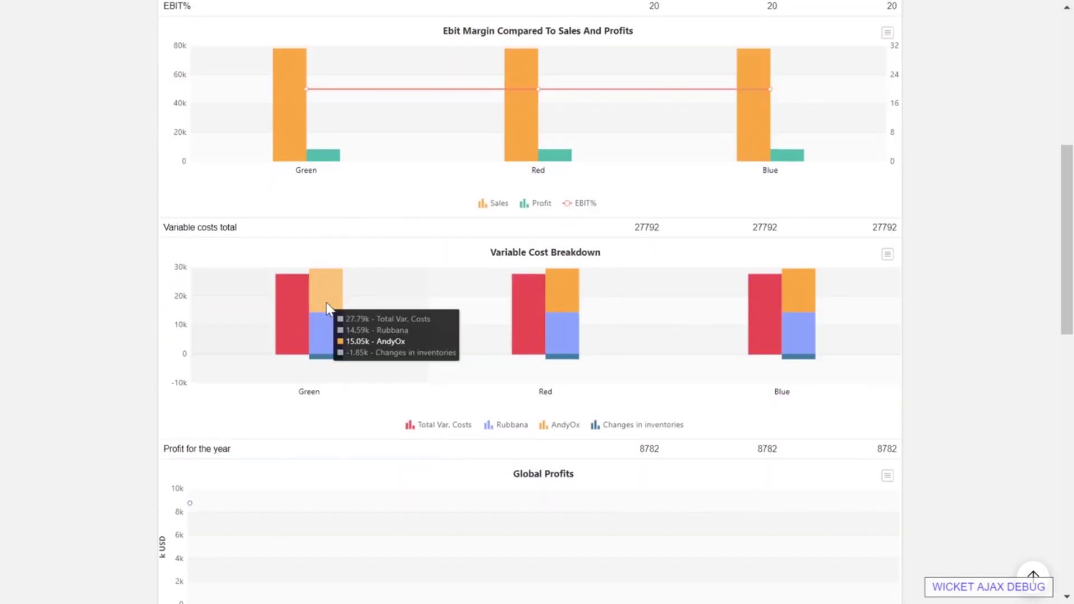
scroll(218, 185, up, 7)
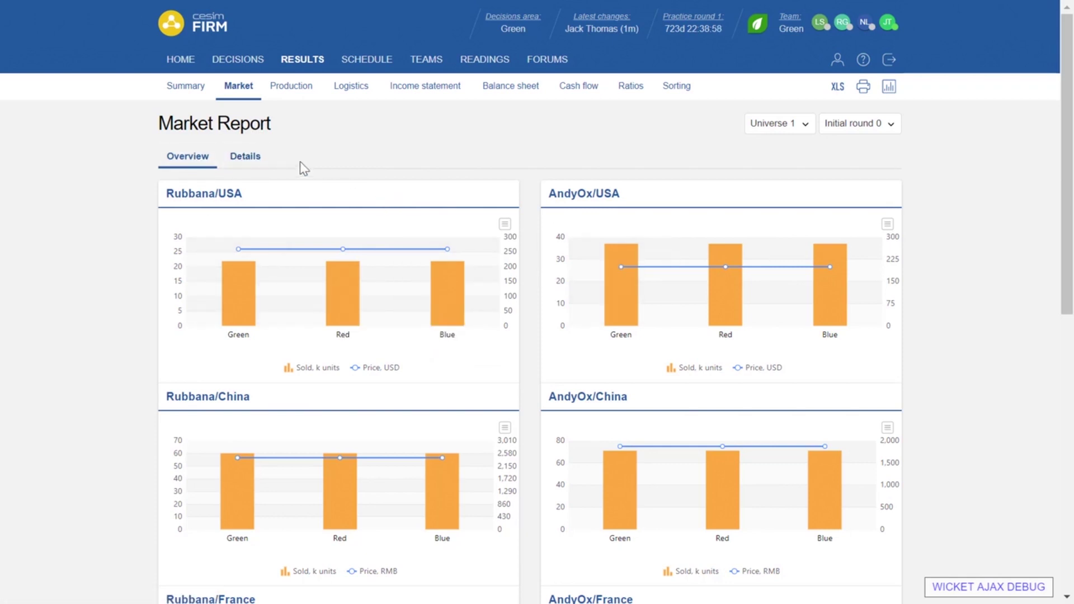
- Open the detailed market report and compare the teams' Rubbana and AndyOx prices and unit sales by country
click(246, 160)
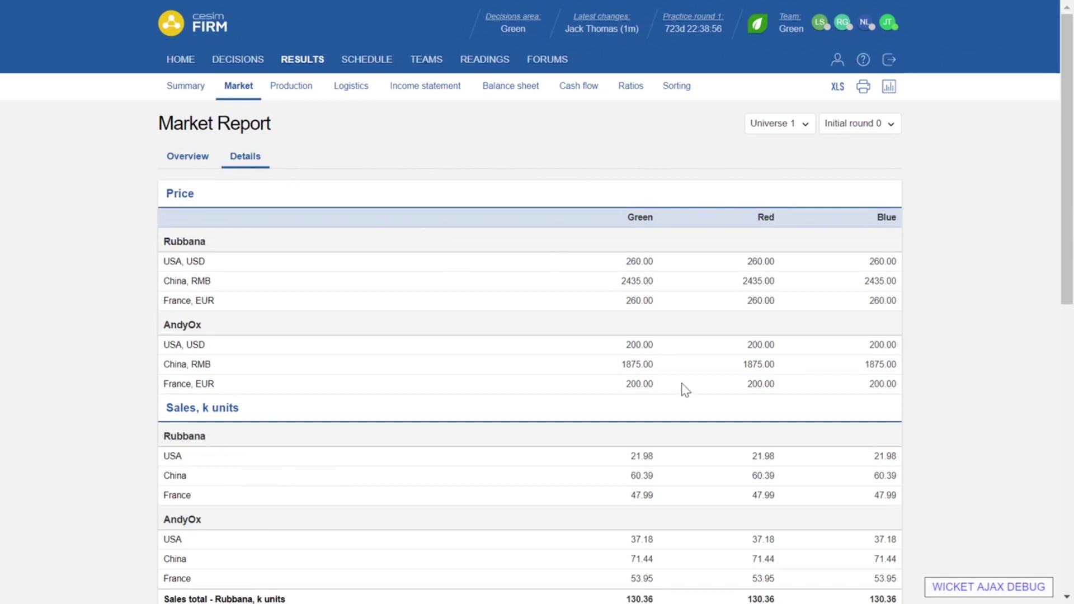
scroll(686, 390, down, 2)
scroll(685, 390, up, 1)
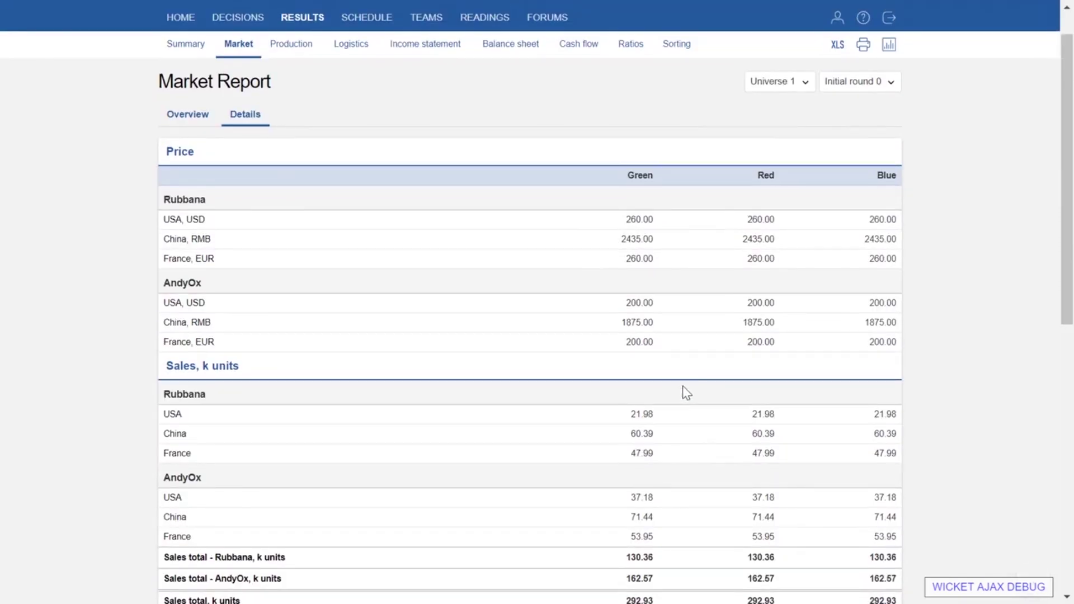
scroll(684, 391, up, 1)
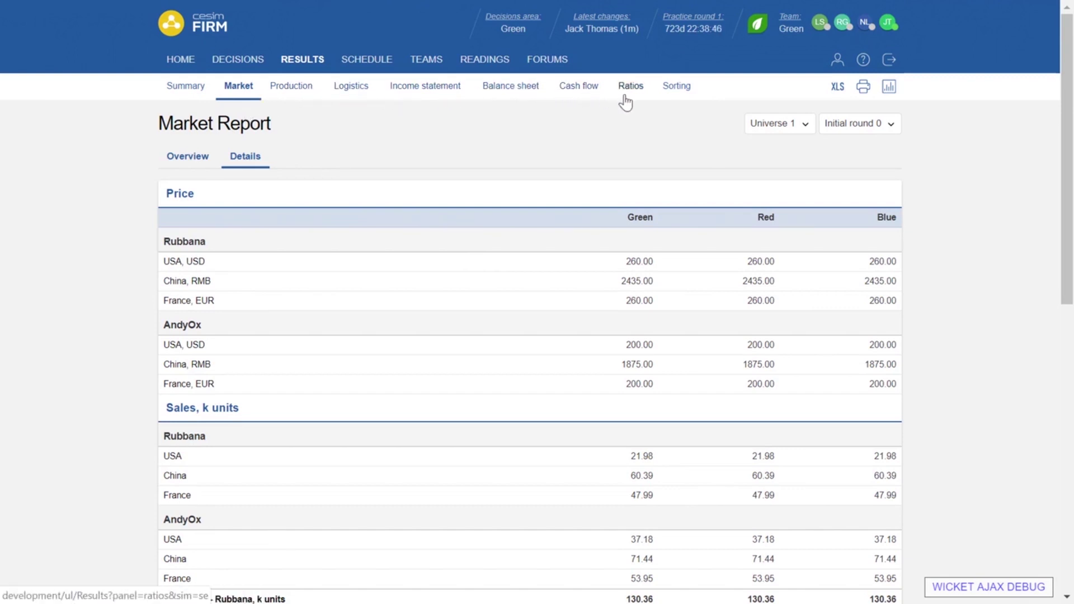
- Check the round and universe choices for the results, and view the income statement chart in the full-screen chart presentation
click(881, 128)
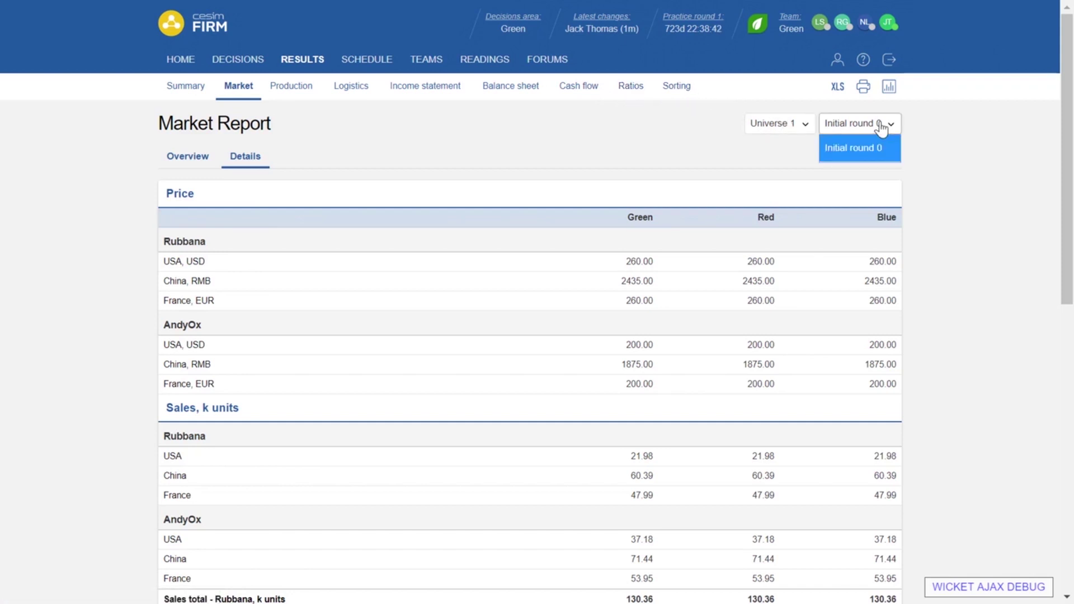
click(806, 130)
click(807, 130)
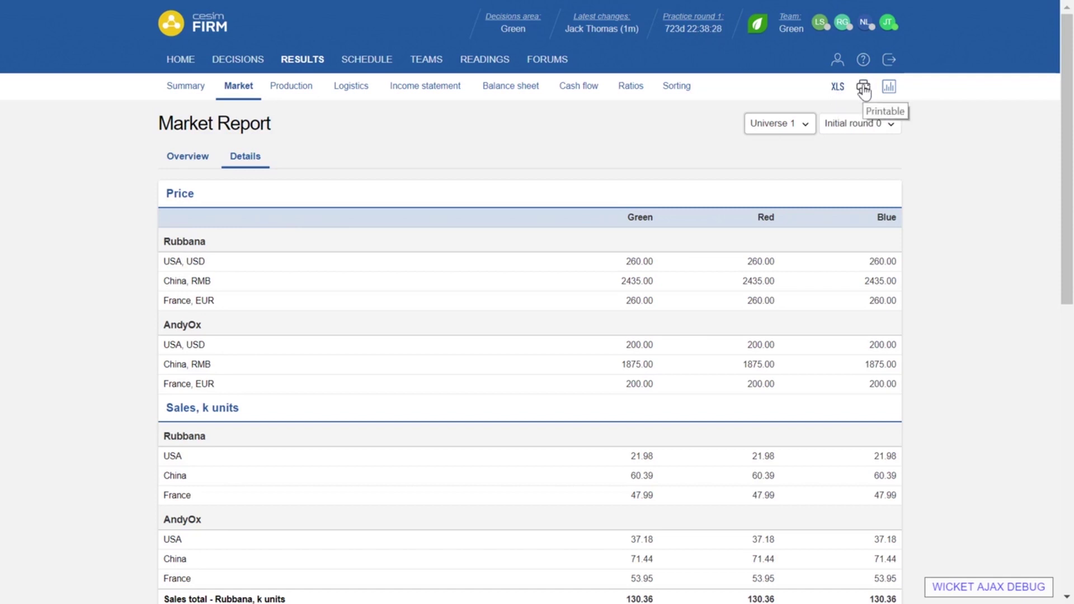
click(890, 90)
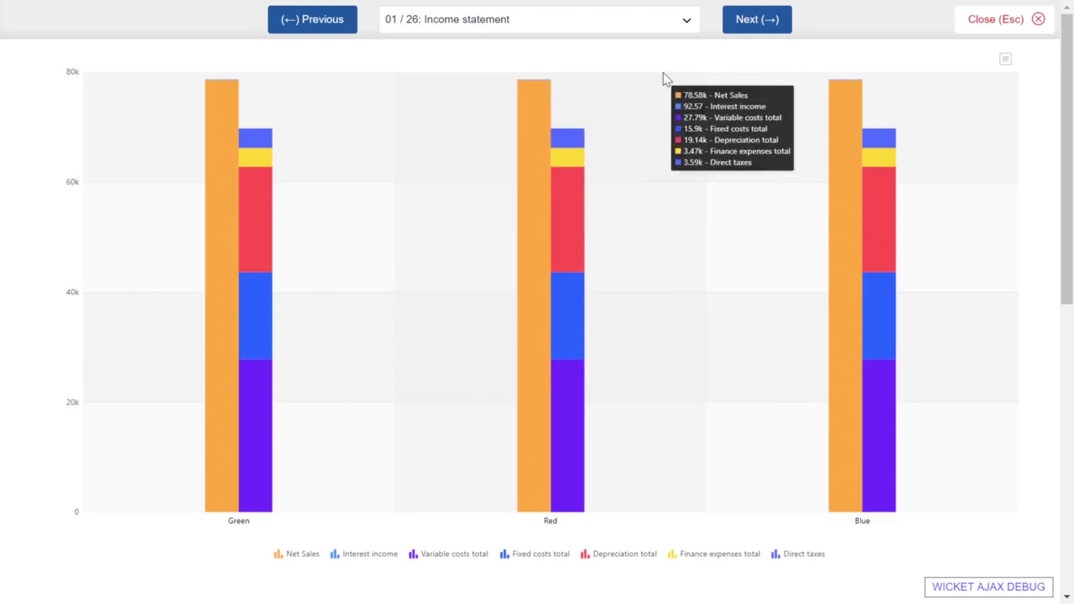
click(1001, 24)
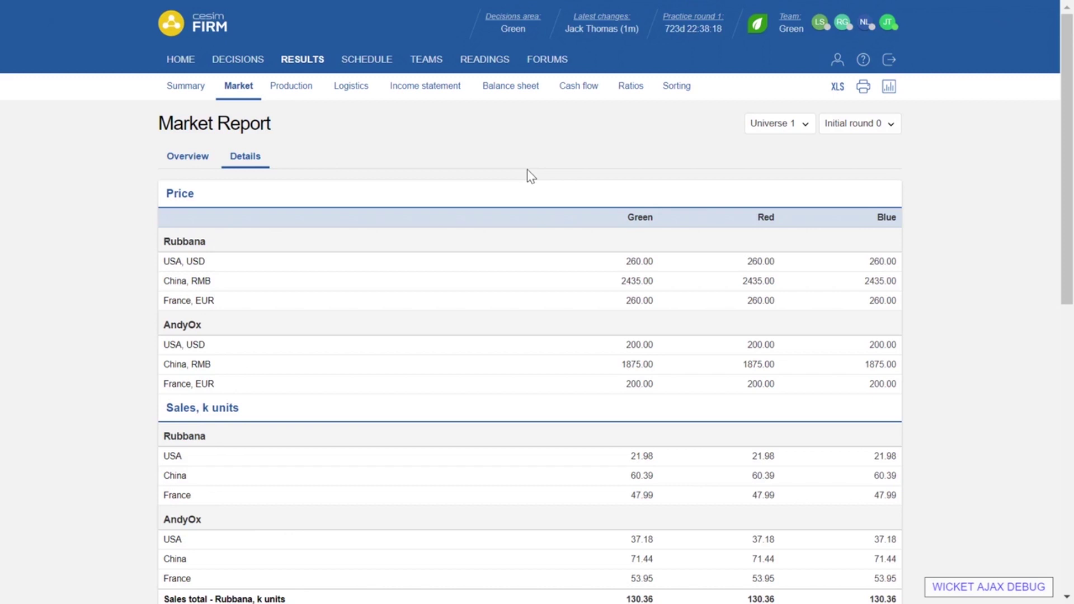
- Return to the market report's overview charts and show the export options for the Rubbana/USA chart
scroll(541, 205, down, 3)
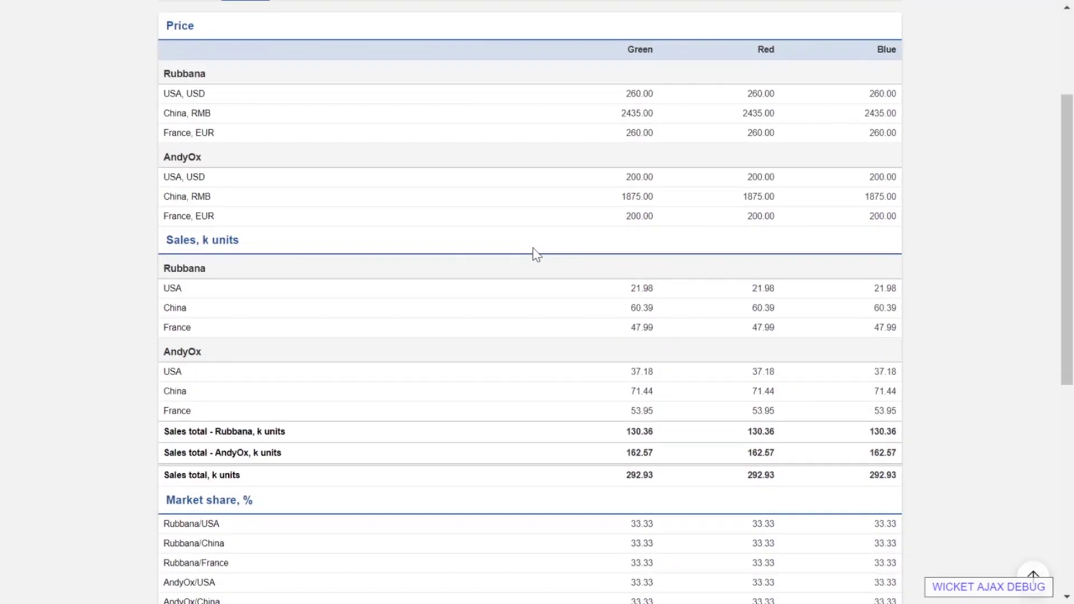
scroll(536, 254, up, 3)
click(187, 157)
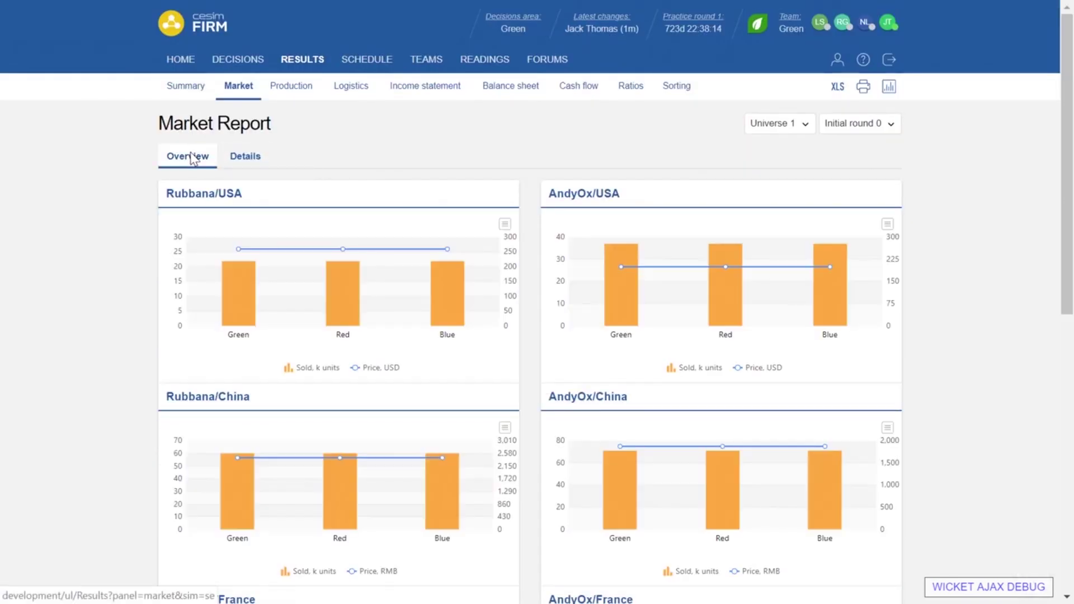
click(504, 225)
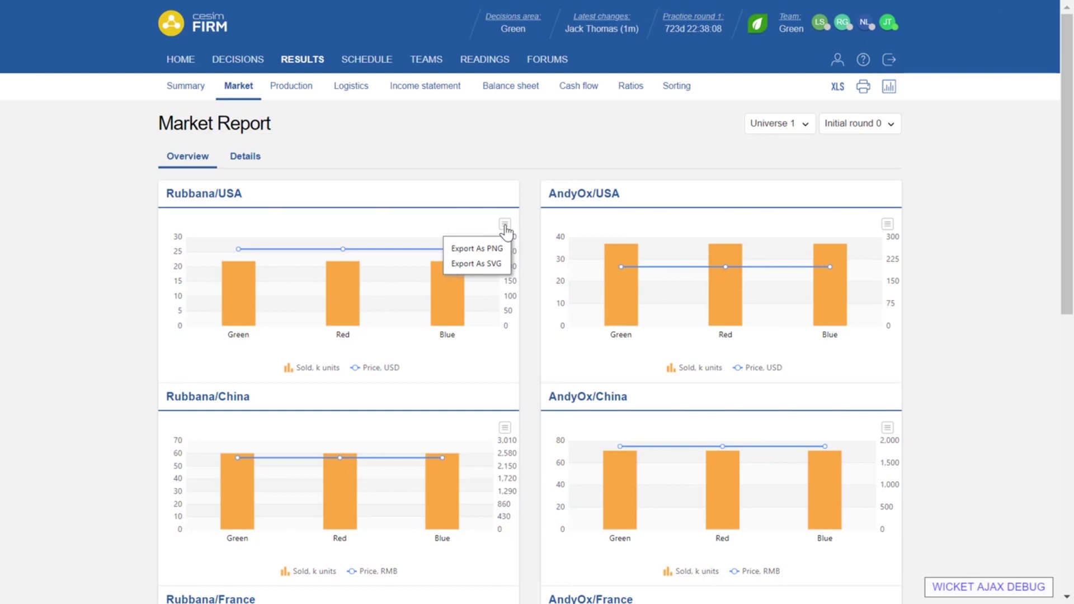